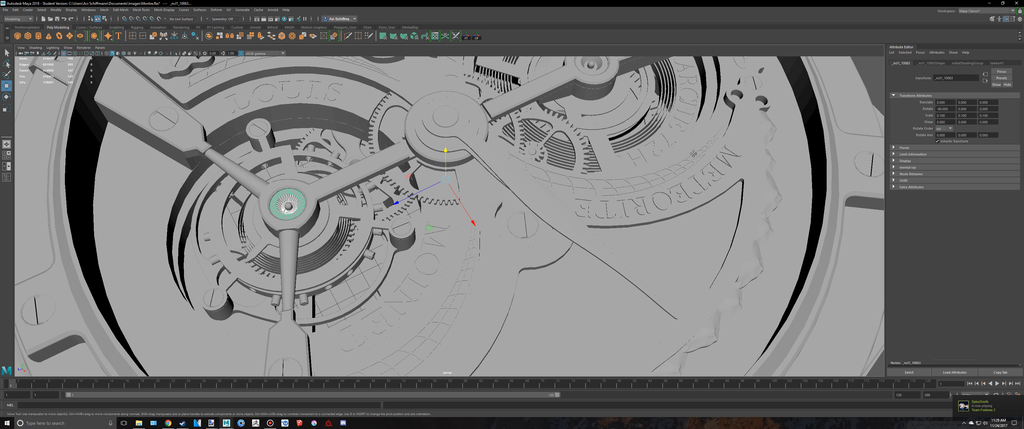
# - Examine the reference watch's bridge arms, hubs and the screw blocks on the case ring from several angles
pyautogui.keyDown('alt'); pyautogui.moveTo(693, 154); pyautogui.dragTo(523, 230); pyautogui.keyUp('alt')
pyautogui.keyDown('alt'); pyautogui.moveTo(526, 186); pyautogui.dragTo(337, 191, button='right'); pyautogui.keyUp('alt')
pyautogui.scroll(3, 336, 192)
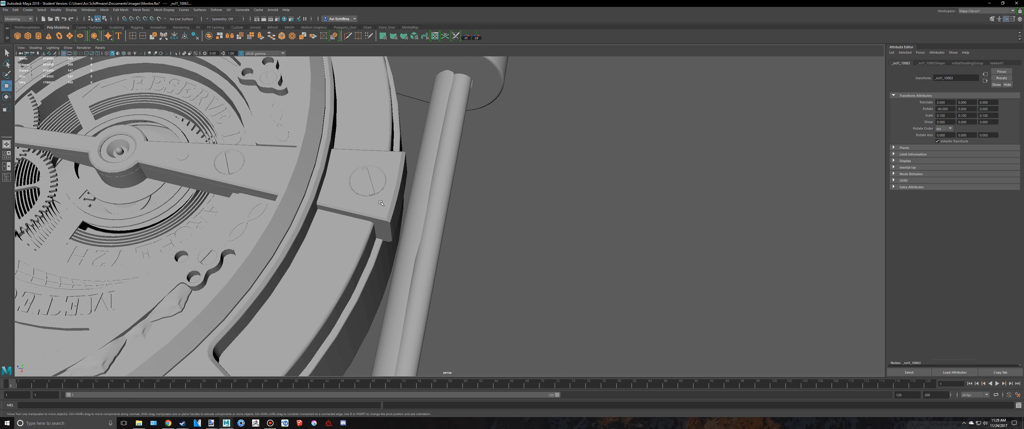
pyautogui.click(259, 178)
pyautogui.keyDown('alt'); pyautogui.moveTo(258, 178); pyautogui.dragTo(431, 253); pyautogui.keyUp('alt')
pyautogui.keyDown('alt'); pyautogui.moveTo(502, 238); pyautogui.dragTo(492, 246); pyautogui.keyUp('alt')
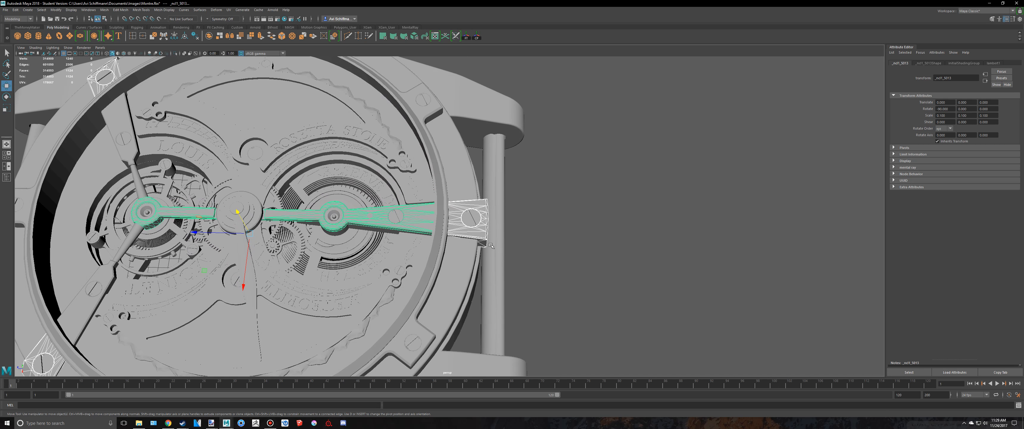
pyautogui.scroll(5, 501, 236)
pyautogui.click(531, 209)
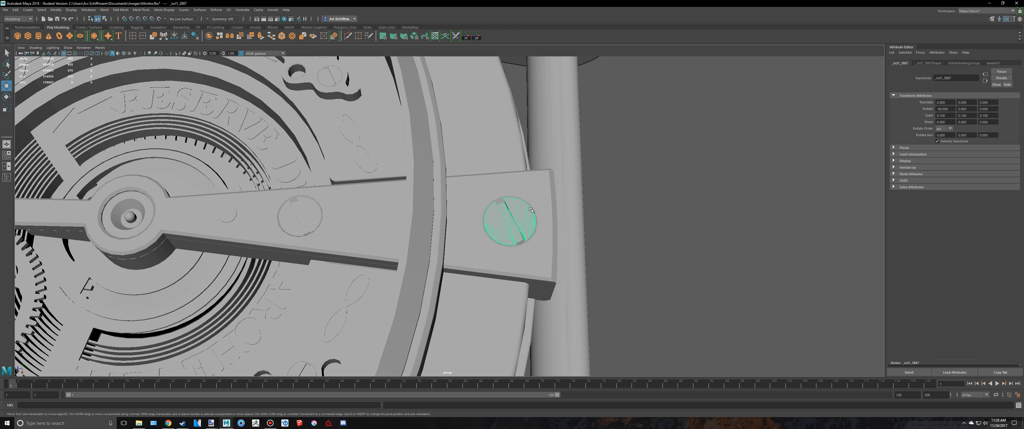
pyautogui.scroll(-10, 473, 215)
pyautogui.hotkey('alt', 'Tab')
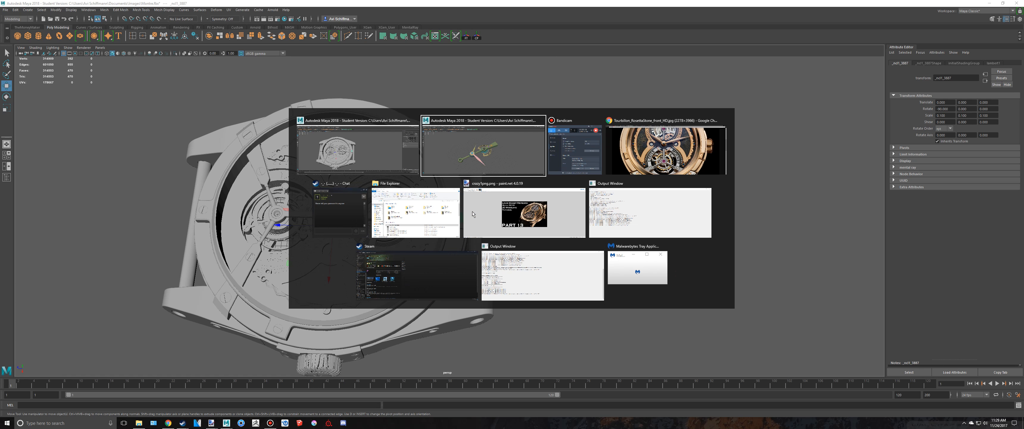
pyautogui.keyDown('alt'); pyautogui.moveTo(615, 278); pyautogui.dragTo(507, 263); pyautogui.keyUp('alt')
pyautogui.hotkey('alt', 'Tab')
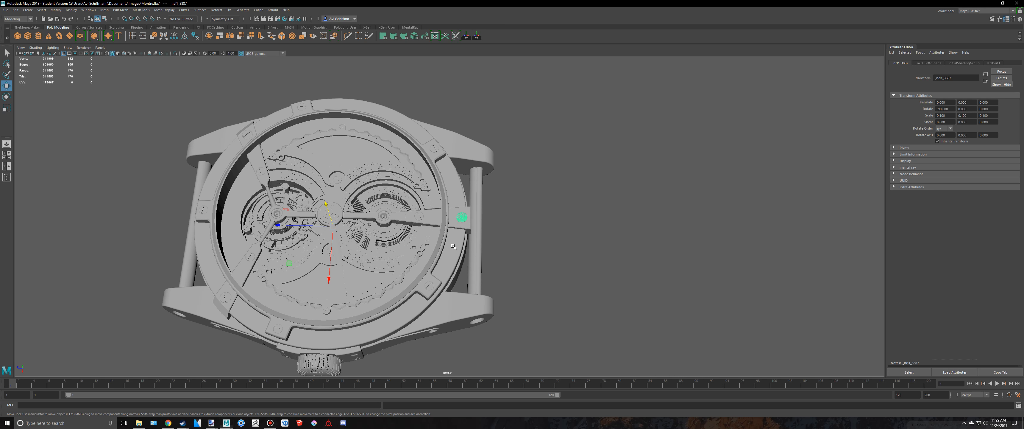
pyautogui.scroll(4, 261, 215)
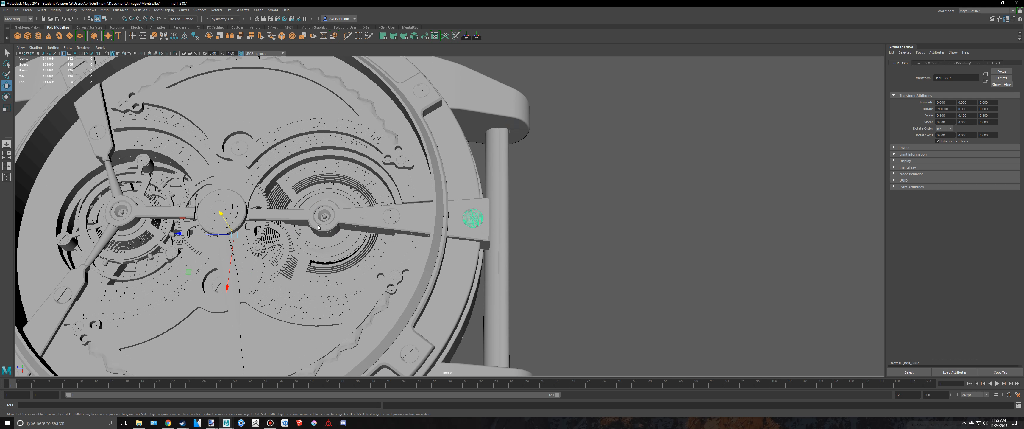
# - Switch to the working scene and select the dark pivot cup and its small ball in the hub above the reserve dial
pyautogui.hotkey('alt', 'Tab')
pyautogui.scroll(5, 464, 161)
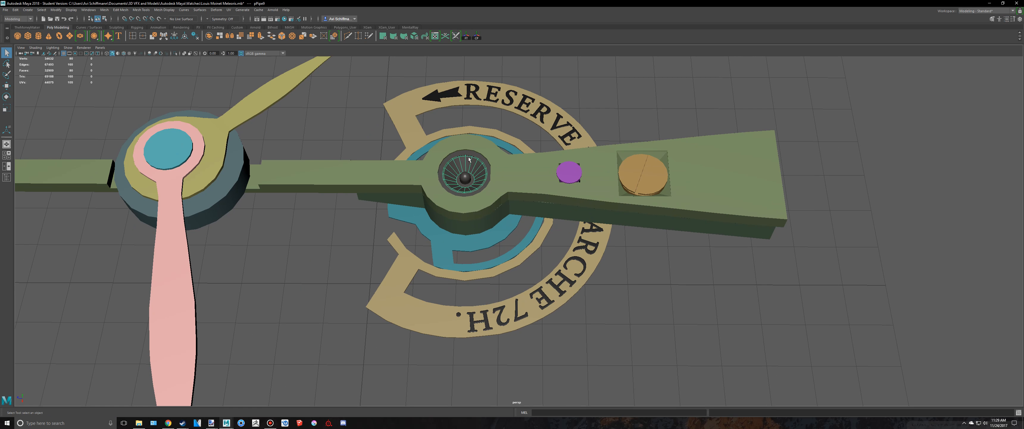
pyautogui.click(472, 154)
pyautogui.keyDown('shift'); pyautogui.click(471, 181); pyautogui.keyUp('shift')
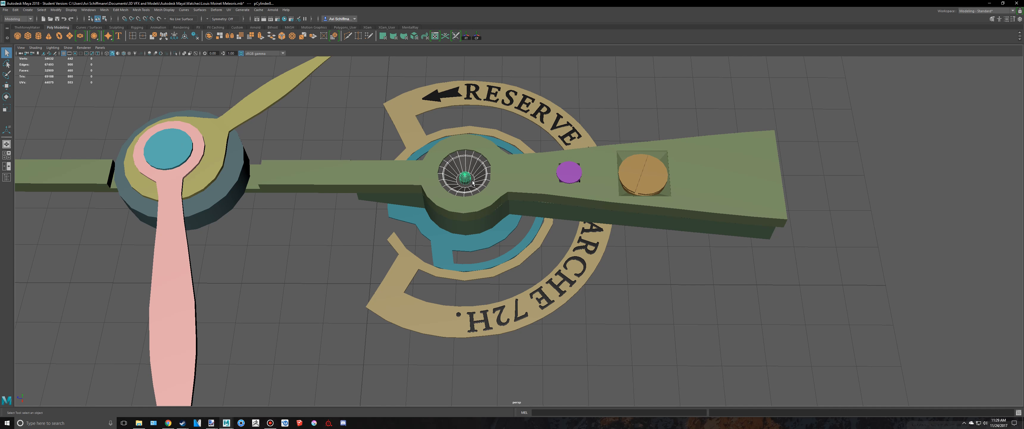
pyautogui.scroll(-3, 472, 179)
# - Switch to the reference watch scene and examine the bridge and its pivot hubs up close
pyautogui.hotkey('alt', 'Tab')
pyautogui.scroll(3, 546, 230)
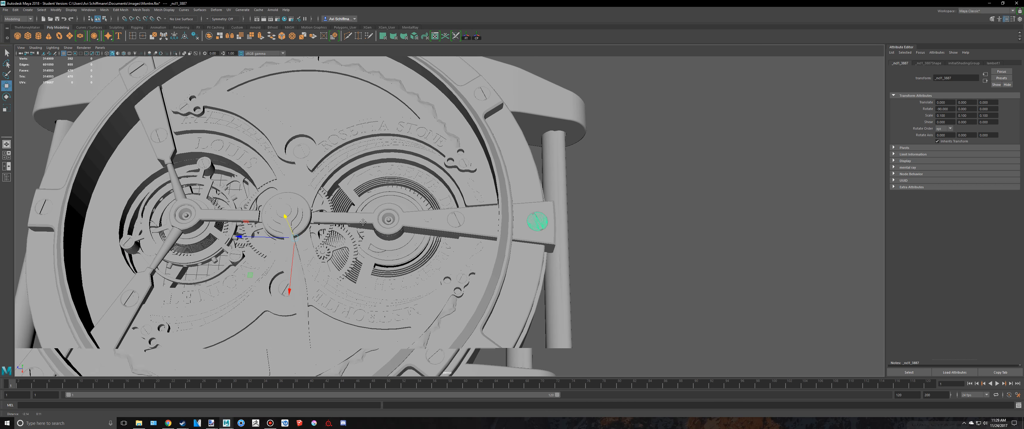
pyautogui.scroll(5, 546, 230)
pyautogui.keyDown('alt'); pyautogui.moveTo(545, 230); pyautogui.dragTo(418, 210); pyautogui.keyUp('alt')
pyautogui.click(564, 223)
pyautogui.keyDown('alt'); pyautogui.moveTo(413, 212); pyautogui.dragTo(542, 220, button='right'); pyautogui.keyUp('alt')
pyautogui.keyDown('alt'); pyautogui.moveTo(542, 220); pyautogui.dragTo(475, 210); pyautogui.keyUp('alt')
pyautogui.hotkey('alt', 'Tab')
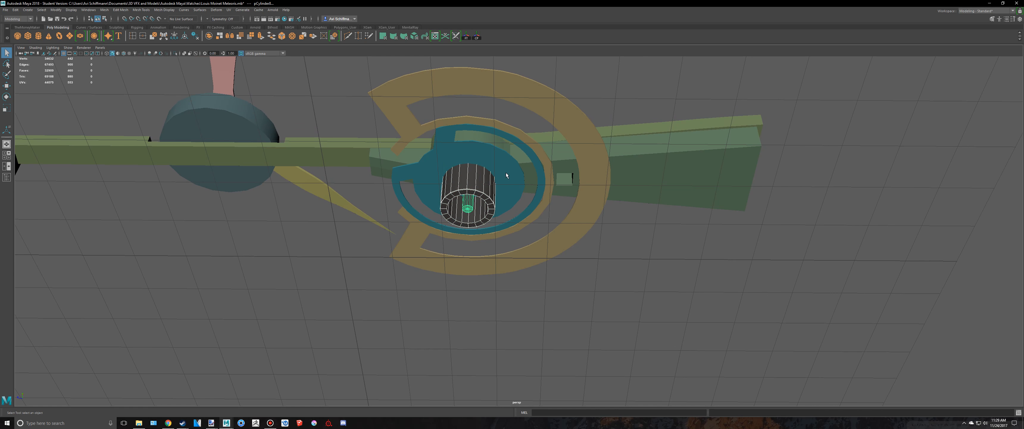
# - Try to lift the pivot cup and ball out of the hub in the working scene, and undo the move
pyautogui.keyDown('alt'); pyautogui.moveTo(506, 175); pyautogui.dragTo(464, 59); pyautogui.keyUp('alt')
pyautogui.scroll(-5, 446, 151)
pyautogui.press('w')
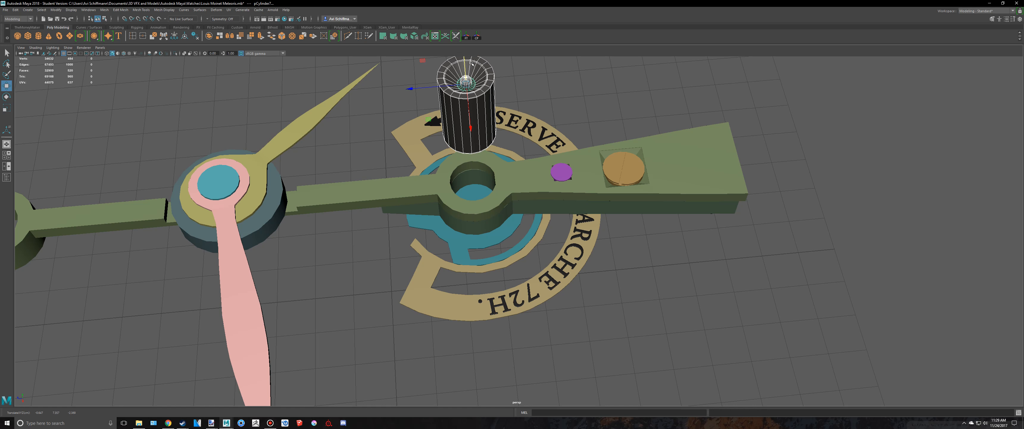
pyautogui.hotkey('ctrl', 'z')
# - Duplicate the pivot cup and ball into the hub at the bridge's far end and centre the copy in its hole
pyautogui.scroll(-4, 518, 139)
pyautogui.keyDown('alt'); pyautogui.moveTo(518, 138); pyautogui.dragTo(603, 149, button='middle'); pyautogui.keyUp('alt')
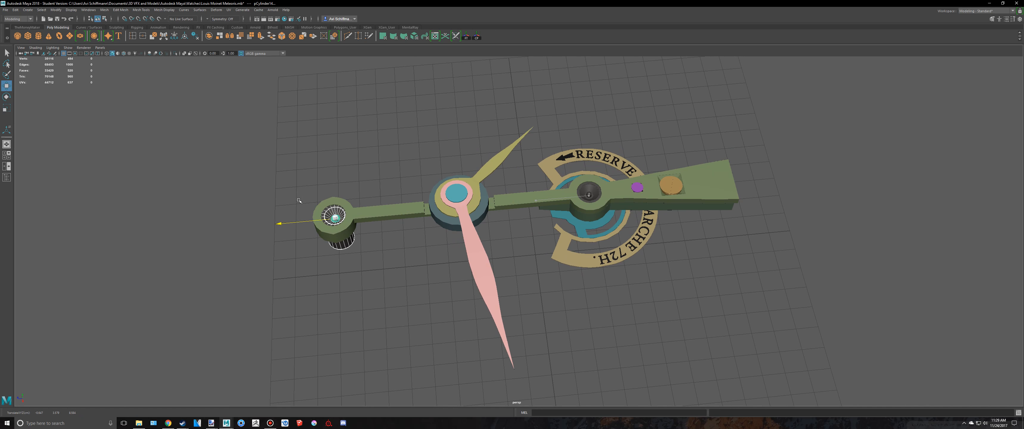
pyautogui.press('f')
pyautogui.scroll(3, 477, 199)
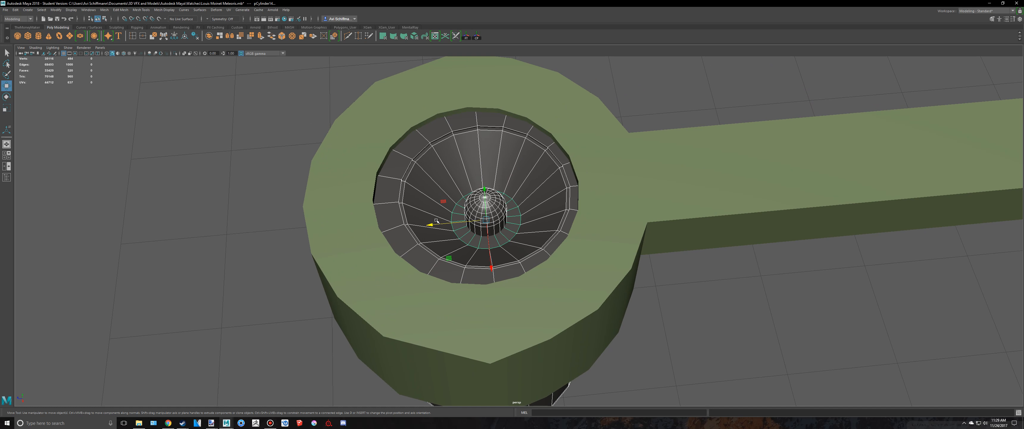
pyautogui.moveTo(436, 224); pyautogui.dragTo(412, 261)
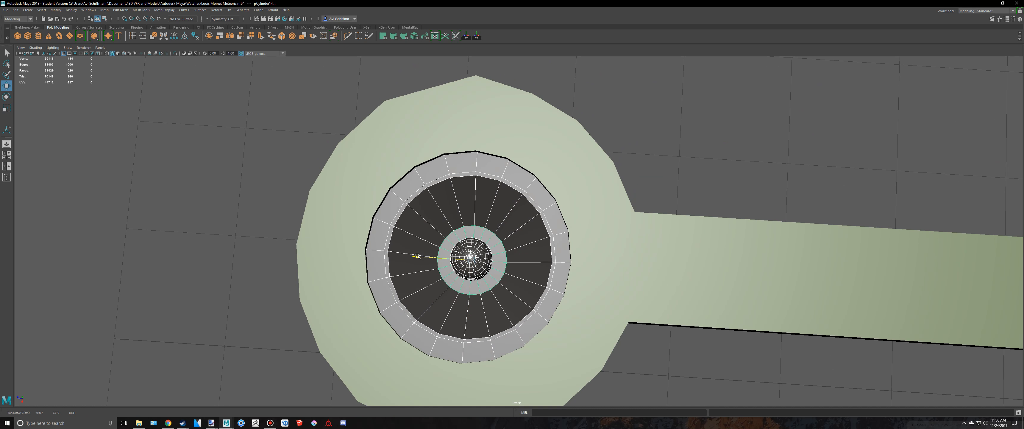
pyautogui.moveTo(438, 257); pyautogui.dragTo(436, 257)
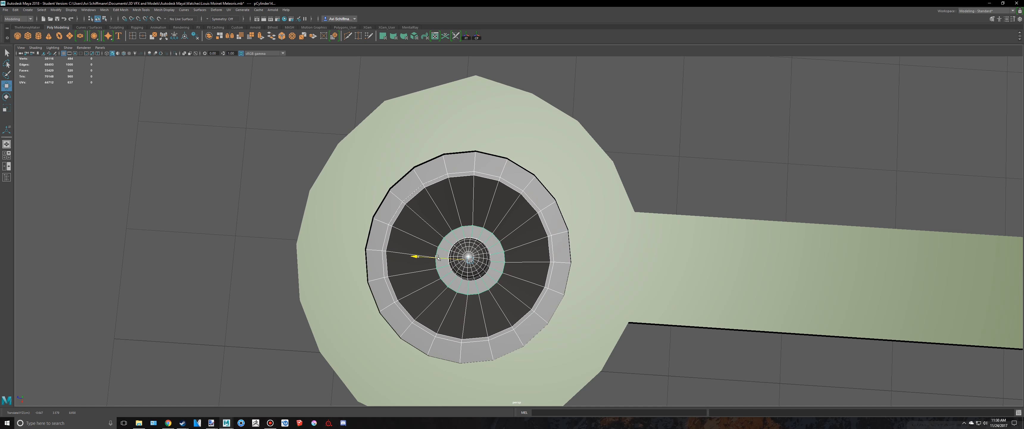
# - Deselect the copied pivot parts, check their fit in the hub, and save the scene
pyautogui.click(724, 138)
pyautogui.keyDown('alt'); pyautogui.moveTo(724, 137); pyautogui.dragTo(672, 199, button='right'); pyautogui.keyUp('alt')
pyautogui.keyDown('alt'); pyautogui.moveTo(672, 199); pyautogui.dragTo(687, 171); pyautogui.keyUp('alt')
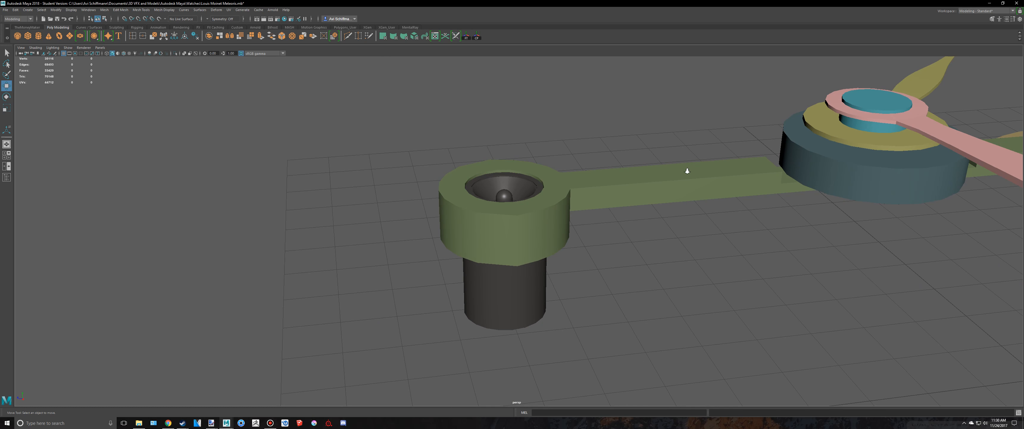
pyautogui.keyDown('alt'); pyautogui.moveTo(687, 170); pyautogui.dragTo(629, 203, button='right'); pyautogui.keyUp('alt')
pyautogui.press('q')
pyautogui.hotkey('ctrl', 's')
# - Select the bridge's light green top plate and inspect its wide end
pyautogui.click(505, 217)
pyautogui.press('w')
pyautogui.keyDown('alt'); pyautogui.moveTo(505, 218); pyautogui.dragTo(402, 222, button='right'); pyautogui.keyUp('alt')
pyautogui.keyDown('alt'); pyautogui.moveTo(707, 211); pyautogui.dragTo(421, 229, button='middle'); pyautogui.keyUp('alt')
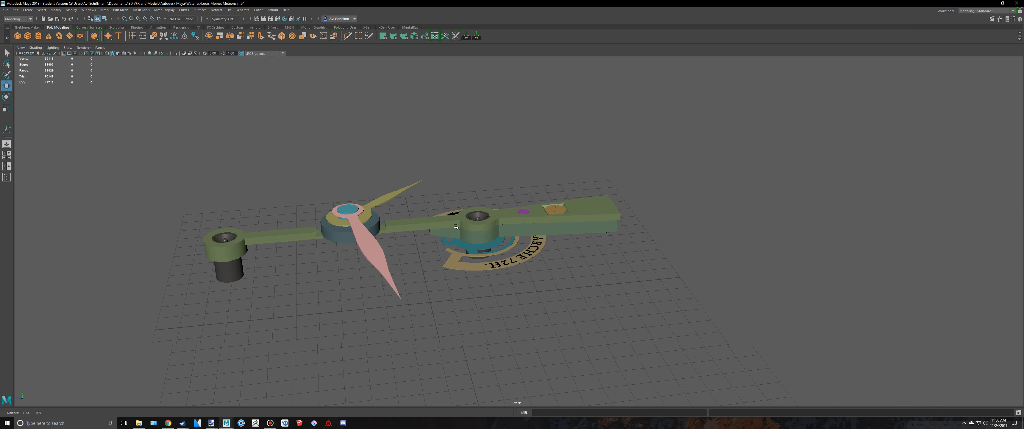
pyautogui.keyDown('alt'); pyautogui.moveTo(421, 229); pyautogui.dragTo(616, 238, button='right'); pyautogui.keyUp('alt')
pyautogui.keyDown('alt'); pyautogui.moveTo(630, 206); pyautogui.dragTo(623, 233); pyautogui.keyUp('alt')
pyautogui.keyDown('alt'); pyautogui.moveTo(755, 187); pyautogui.dragTo(494, 188, button='middle'); pyautogui.keyUp('alt')
pyautogui.keyDown('alt'); pyautogui.moveTo(551, 206); pyautogui.dragTo(518, 192); pyautogui.keyUp('alt')
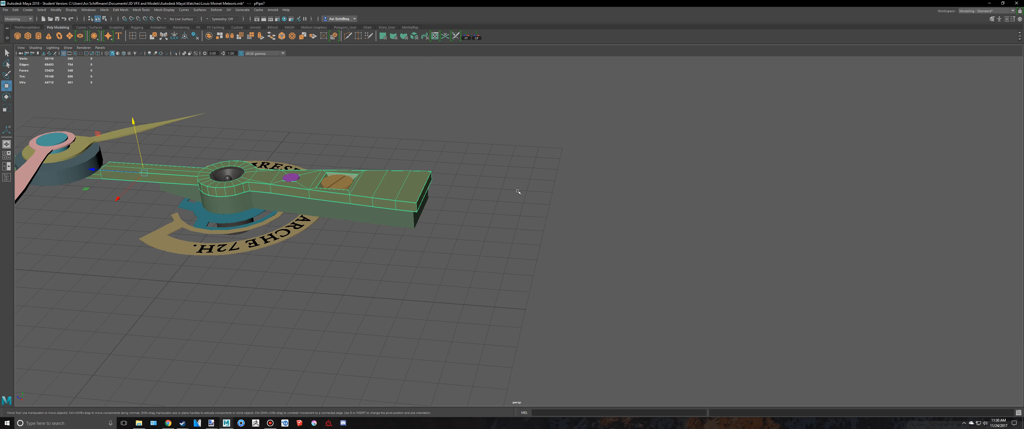
# - In the reference watch scene, examine how the bridge's lower piece and the screw blocks meet the case ring
pyautogui.scroll(5, 489, 197)
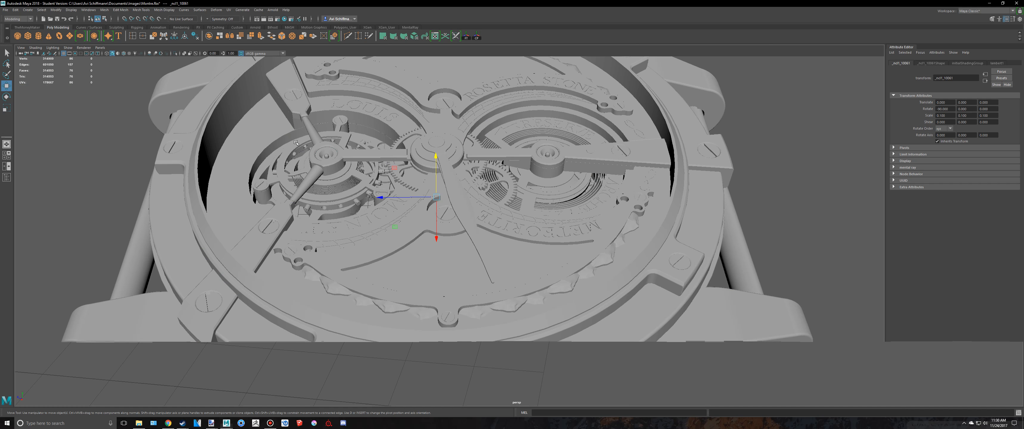
pyautogui.keyDown('alt'); pyautogui.moveTo(461, 151); pyautogui.dragTo(456, 168); pyautogui.keyUp('alt')
pyautogui.keyDown('alt'); pyautogui.moveTo(456, 168); pyautogui.dragTo(364, 157, button='middle'); pyautogui.keyUp('alt')
pyautogui.scroll(3, 364, 157)
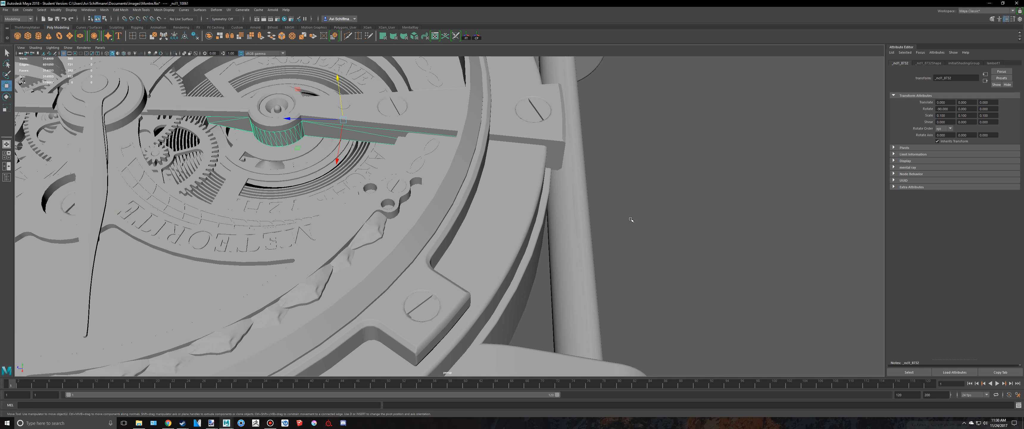
pyautogui.keyDown('alt'); pyautogui.moveTo(631, 219); pyautogui.dragTo(575, 167); pyautogui.keyUp('alt')
pyautogui.keyDown('alt'); pyautogui.moveTo(717, 273); pyautogui.dragTo(575, 194); pyautogui.keyUp('alt')
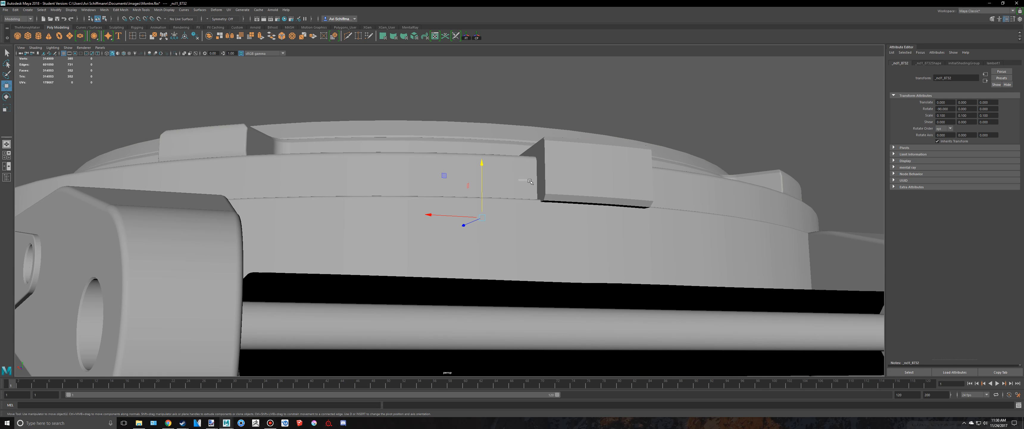
pyautogui.moveTo(519, 180); pyautogui.dragTo(530, 181)
pyautogui.keyDown('alt'); pyautogui.moveTo(531, 181); pyautogui.dragTo(620, 211); pyautogui.keyUp('alt')
pyautogui.click(539, 136)
pyautogui.keyDown('alt'); pyautogui.moveTo(539, 136); pyautogui.dragTo(529, 167); pyautogui.keyUp('alt')
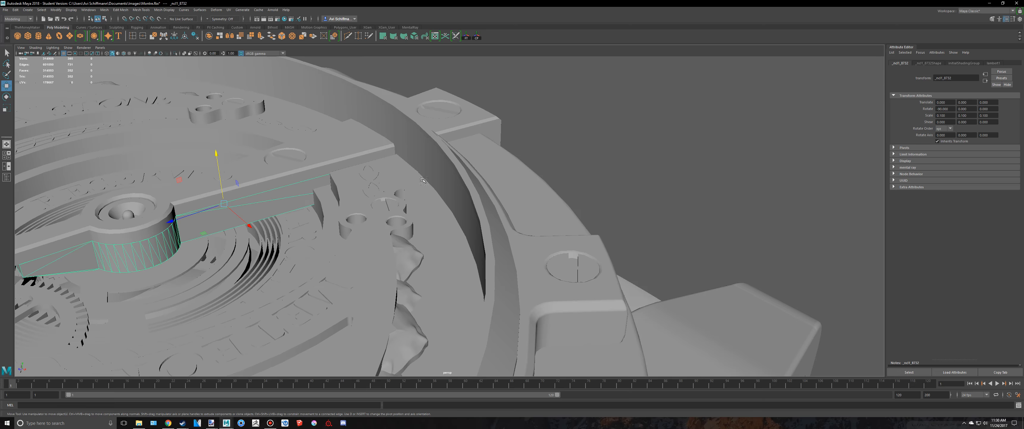
# - Inspect the reference bridge in wireframe and return to the shaded display
pyautogui.press('4')
pyautogui.moveTo(423, 180)
pyautogui.keyDown('alt'); pyautogui.mouseDown()
pyautogui.moveTo(418, 171)
pyautogui.moveTo(455, 187)
pyautogui.moveTo(538, 177)
pyautogui.moveTo(404, 174)
pyautogui.moveTo(429, 178)
pyautogui.moveTo(426, 202)
pyautogui.moveTo(390, 253)
pyautogui.mouseUp(); pyautogui.keyUp('alt')
pyautogui.press('5')
pyautogui.hotkey('alt', 'Tab')
pyautogui.hotkey('alt', 'Tab')
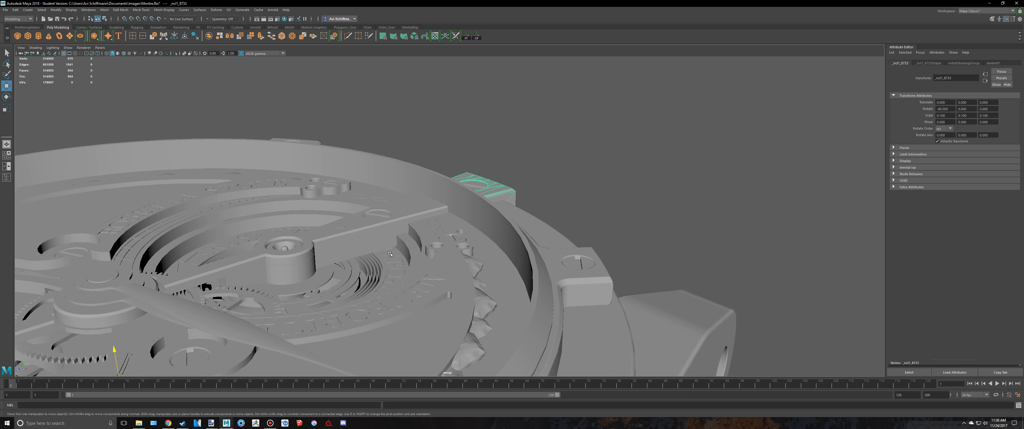
# - Return to the working scene and delete supporting edges at the wide end of the bridge's top plate
pyautogui.hotkey('alt', 'Tab')
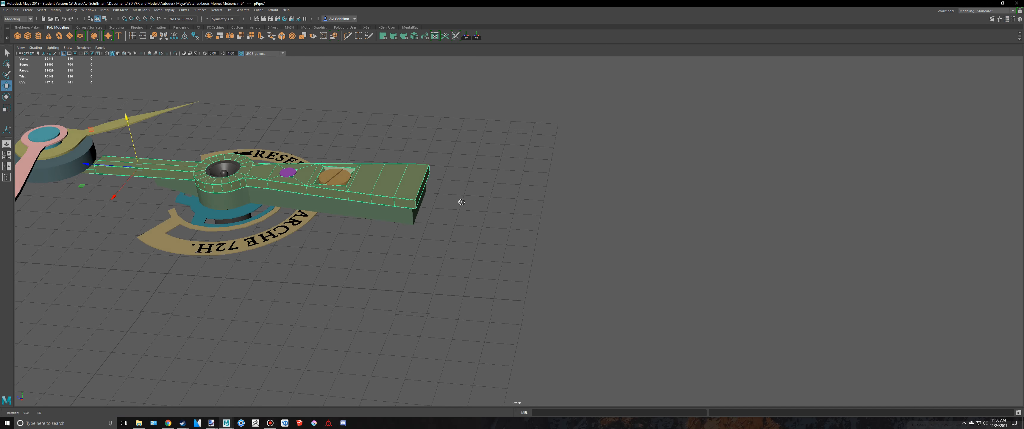
pyautogui.keyDown('alt'); pyautogui.moveTo(466, 198); pyautogui.dragTo(373, 204); pyautogui.keyUp('alt')
pyautogui.keyDown('alt'); pyautogui.moveTo(372, 204); pyautogui.dragTo(414, 196, button='right'); pyautogui.keyUp('alt')
pyautogui.press('q')
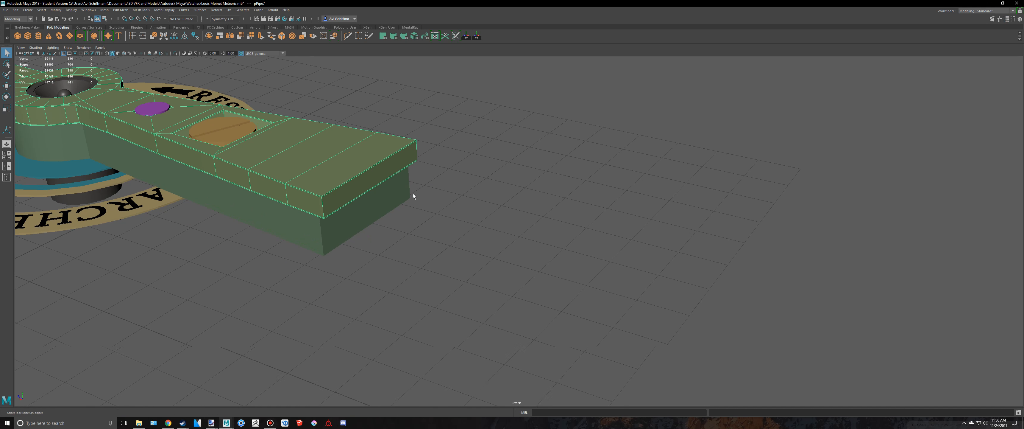
pyautogui.moveTo(374, 175); pyautogui.dragTo(374, 156, button='right')
pyautogui.scroll(3, 310, 156)
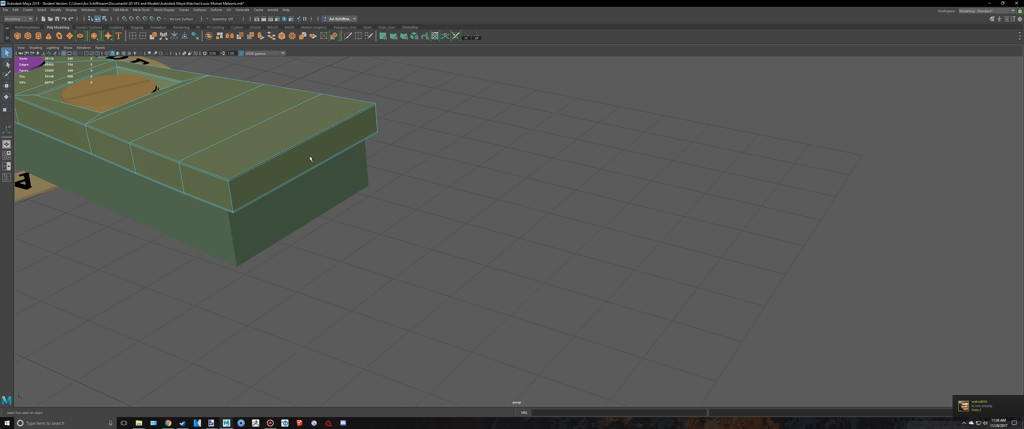
pyautogui.click(294, 156)
pyautogui.press('f')
pyautogui.scroll(-4, 652, 180)
pyautogui.keyDown('alt'); pyautogui.moveTo(665, 186); pyautogui.dragTo(563, 186); pyautogui.keyUp('alt')
pyautogui.scroll(-1, 566, 175)
pyautogui.scroll(3, 558, 240)
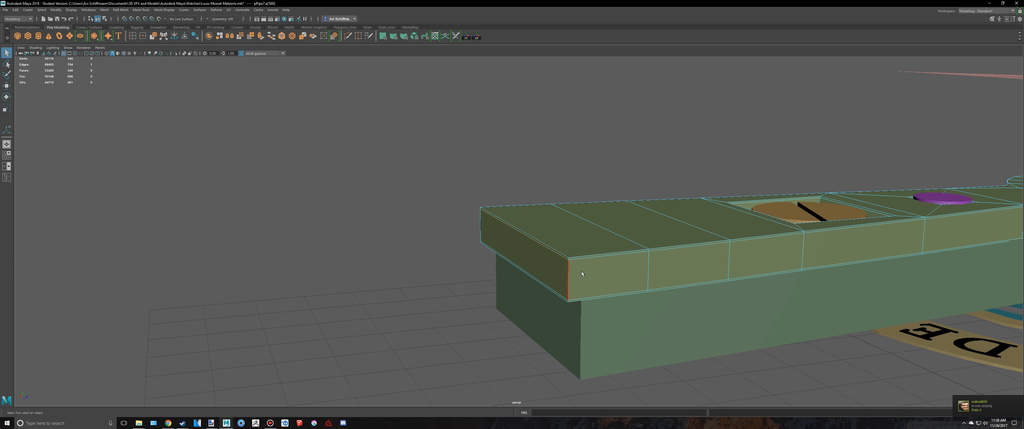
pyautogui.doubleClick(584, 261)
pyautogui.keyDown('alt'); pyautogui.moveTo(584, 261); pyautogui.dragTo(566, 247); pyautogui.keyUp('alt')
pyautogui.keyDown('alt'); pyautogui.moveTo(564, 245); pyautogui.dragTo(674, 282, button='middle'); pyautogui.keyUp('alt')
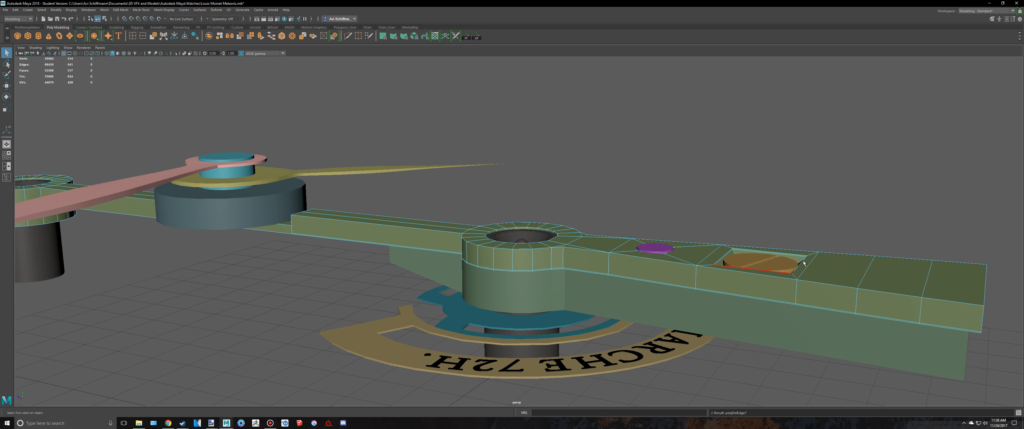
# - Delete the remaining supporting edge loop running along the outline of the bridge's top plate
pyautogui.keyDown('alt'); pyautogui.moveTo(666, 283); pyautogui.dragTo(593, 191); pyautogui.keyUp('alt')
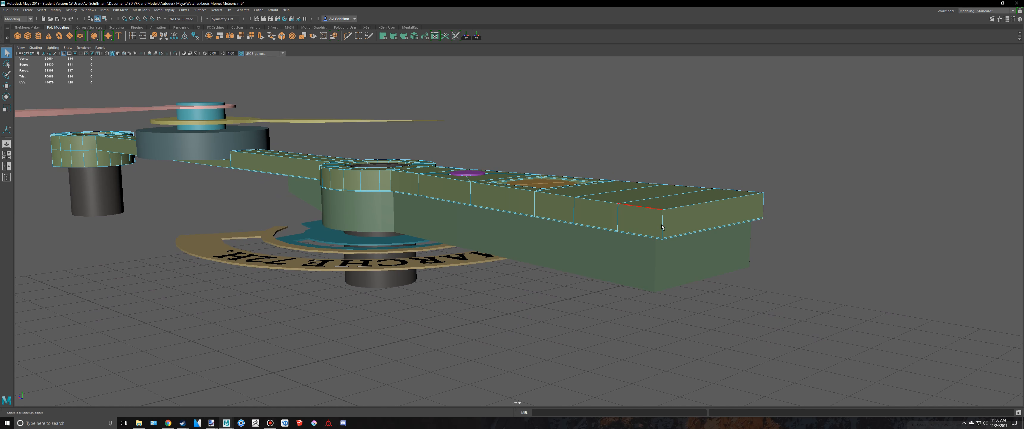
pyautogui.scroll(2, 662, 227)
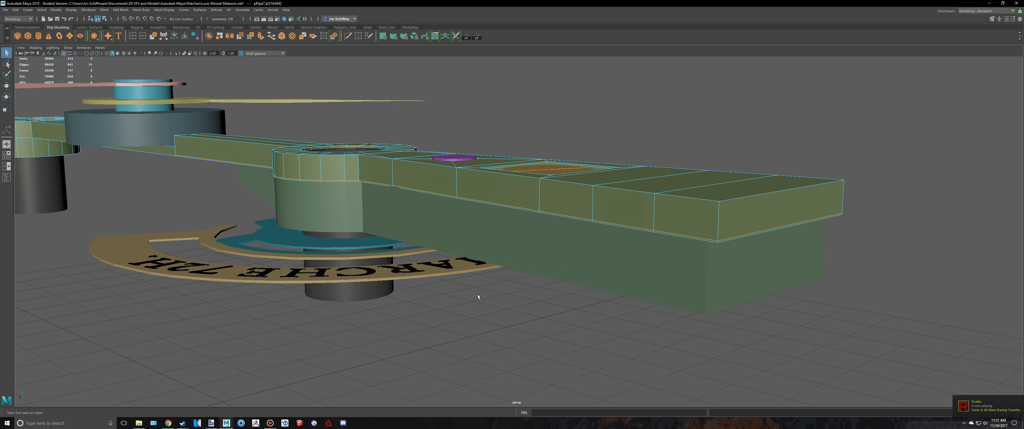
pyautogui.keyDown('alt'); pyautogui.moveTo(477, 294); pyautogui.dragTo(486, 246); pyautogui.keyUp('alt')
# - Preview the top plate with smoothing in object mode and restore its unsmoothed display
pyautogui.moveTo(593, 200); pyautogui.dragTo(674, 158, button='right')
pyautogui.press('3')
pyautogui.click(707, 136)
pyautogui.keyDown('alt'); pyautogui.moveTo(674, 158); pyautogui.dragTo(678, 180); pyautogui.keyUp('alt')
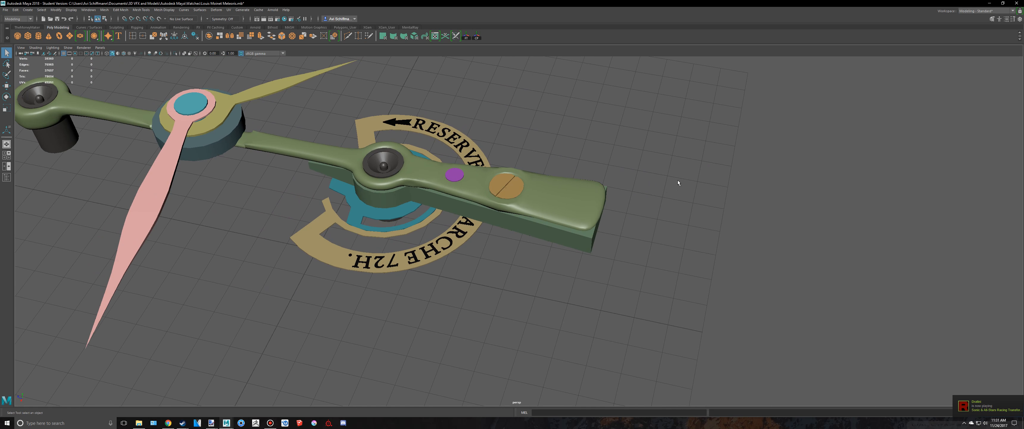
pyautogui.scroll(3, 678, 180)
pyautogui.click(589, 200)
pyautogui.press('1')
pyautogui.keyDown('alt'); pyautogui.moveTo(724, 206); pyautogui.dragTo(682, 187); pyautogui.keyUp('alt')
pyautogui.moveTo(629, 230); pyautogui.dragTo(627, 245, button='right')
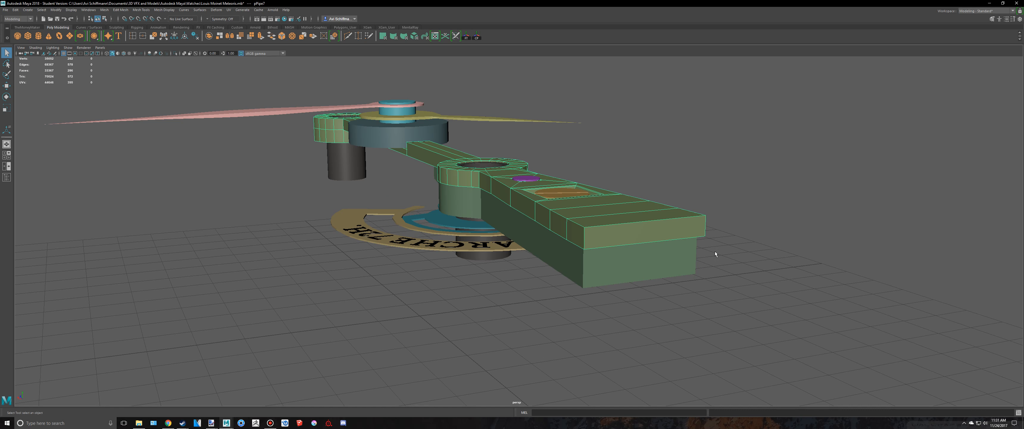
pyautogui.click(643, 267)
pyautogui.keyDown('alt'); pyautogui.moveTo(631, 253); pyautogui.dragTo(717, 217); pyautogui.keyUp('alt')
pyautogui.click(717, 215)
pyautogui.moveTo(717, 215); pyautogui.dragTo(716, 233, button='right')
pyautogui.click(696, 226)
pyautogui.scroll(-3, 520, 230)
# - Switch to the reference scene and study the upper bridge arm with its visibility toggled and in wireframe
pyautogui.hotkey('alt', 'Tab')
pyautogui.keyDown('alt'); pyautogui.moveTo(520, 229); pyautogui.dragTo(430, 204); pyautogui.keyUp('alt')
pyautogui.press('h')
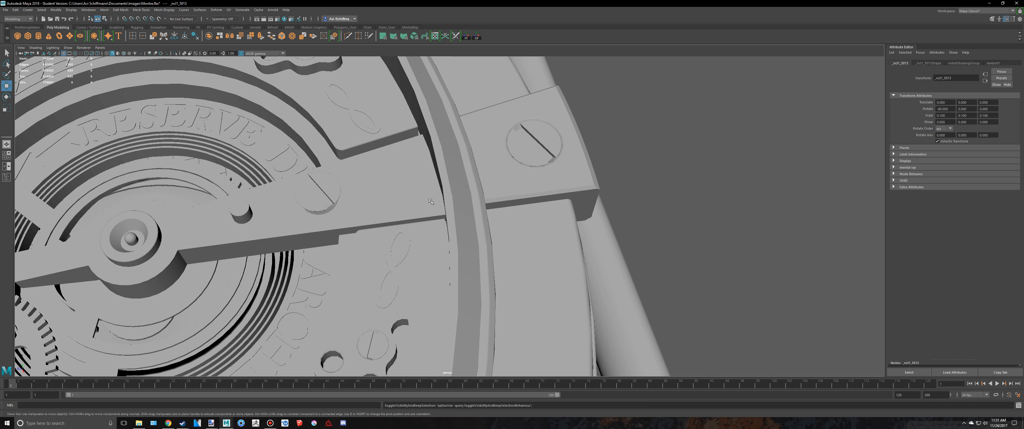
pyautogui.press('h')
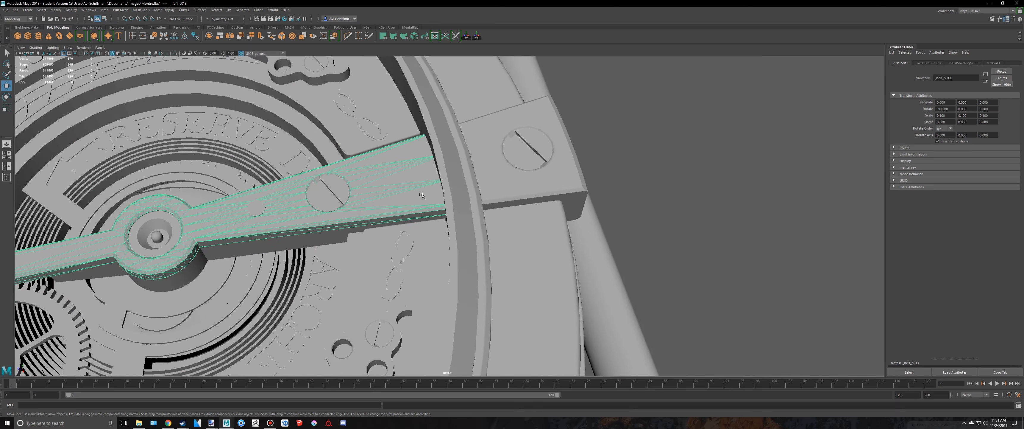
pyautogui.press('4')
pyautogui.moveTo(422, 195)
pyautogui.keyDown('alt'); pyautogui.mouseDown()
pyautogui.moveTo(592, 208)
pyautogui.moveTo(469, 192)
pyautogui.mouseUp(); pyautogui.keyUp('alt')
pyautogui.press('5')
pyautogui.hotkey('alt', 'Tab')
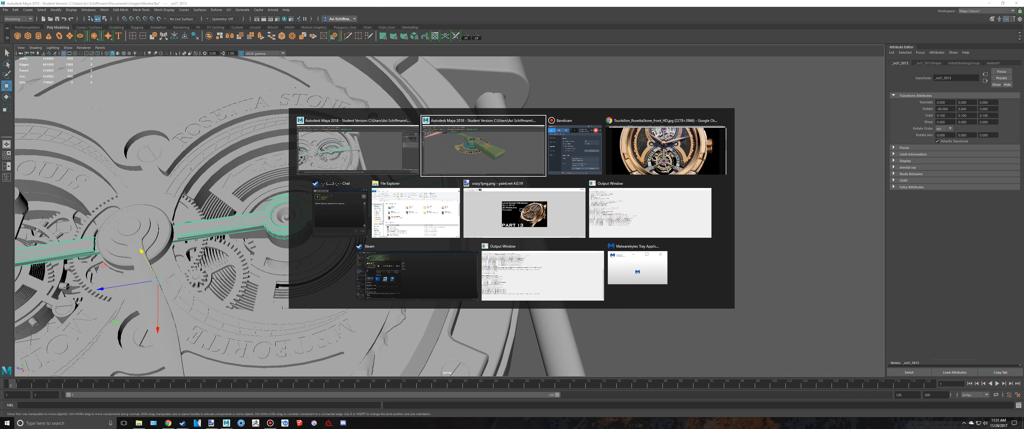
# - In the working scene's top view, extend the wide end of the bridge's top plate outward and flare its end edge to match the reference
pyautogui.click(487, 158)
pyautogui.scroll(-5, 679, 241)
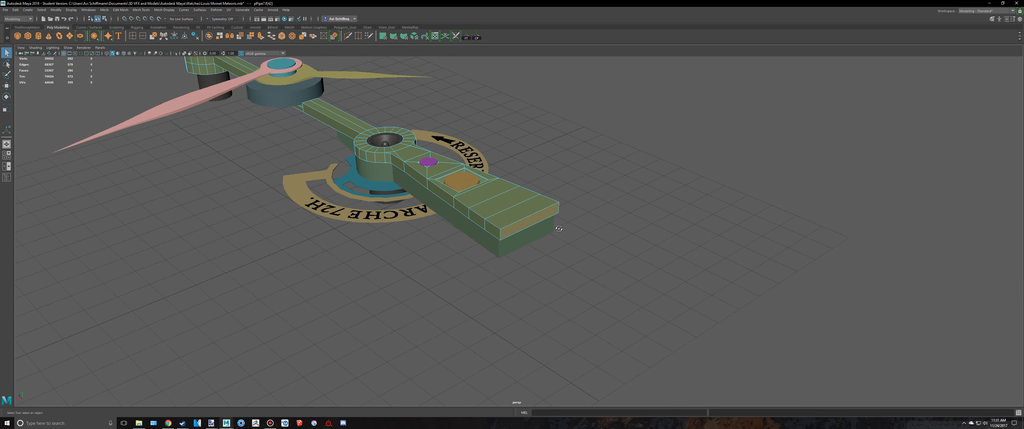
pyautogui.keyDown('alt'); pyautogui.moveTo(678, 241); pyautogui.dragTo(297, 155); pyautogui.keyUp('alt')
pyautogui.press('space')
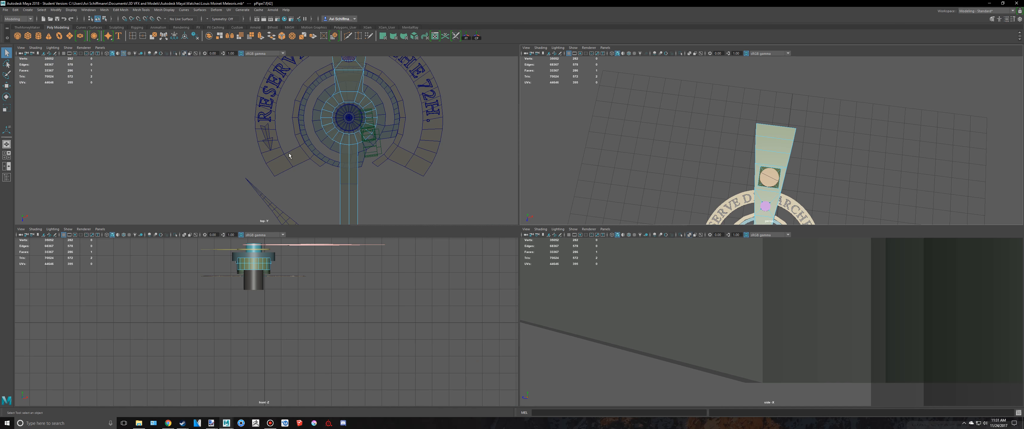
pyautogui.press('space')
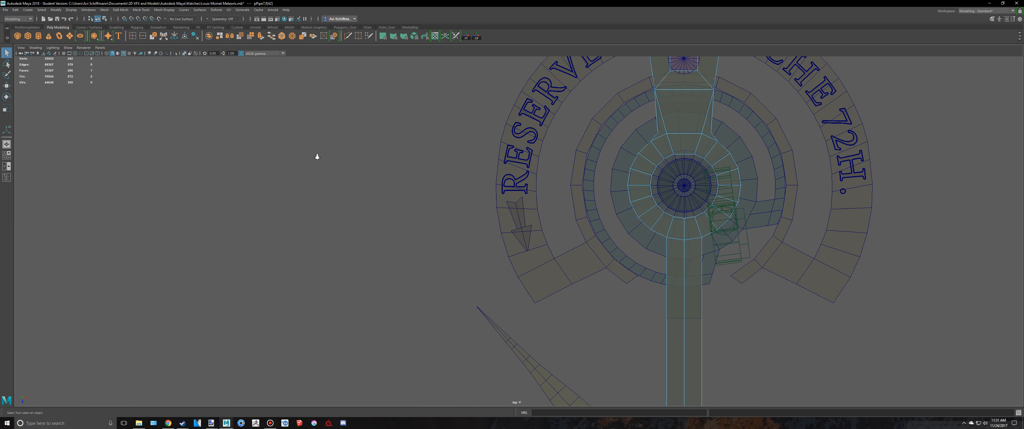
pyautogui.scroll(-5, 329, 159)
pyautogui.press('f')
pyautogui.scroll(-10, 351, 166)
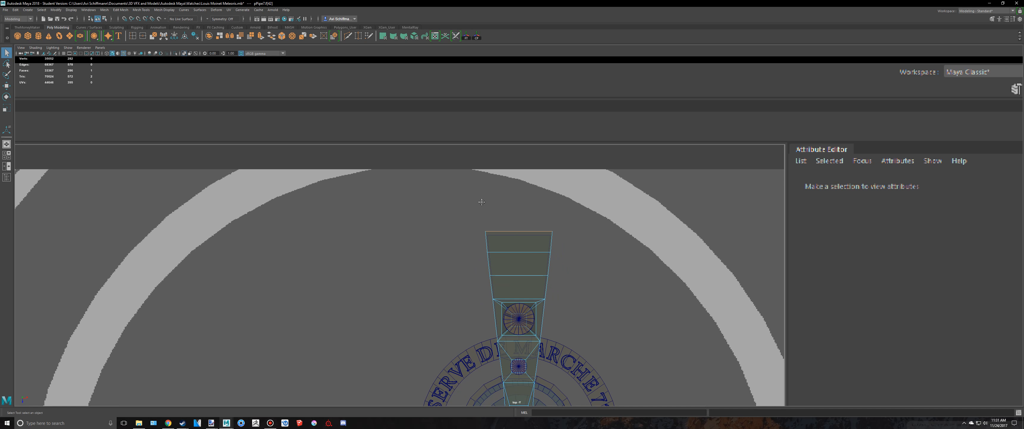
pyautogui.hotkey('alt', 'Tab')
pyautogui.hotkey('alt', 'Tab')
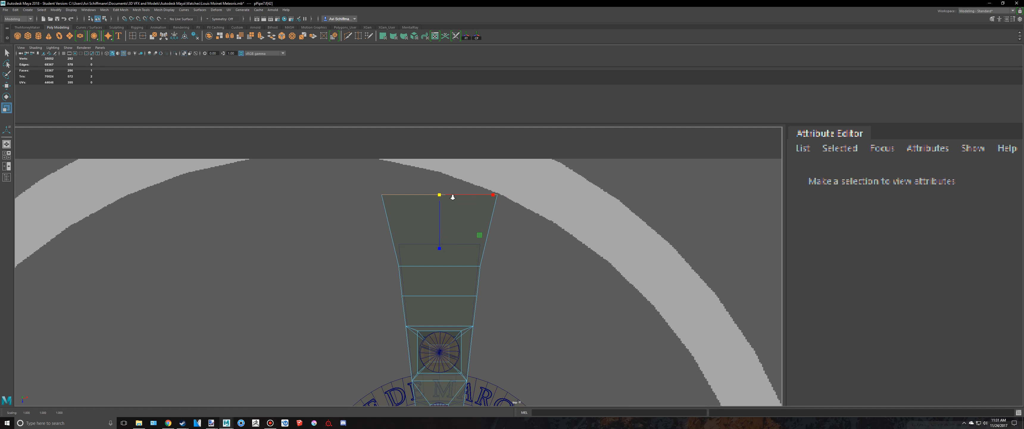
pyautogui.scroll(-5, 453, 197)
pyautogui.scroll(4, 452, 197)
pyautogui.hotkey('alt', 'Tab')
pyautogui.hotkey('alt', 'Tab')
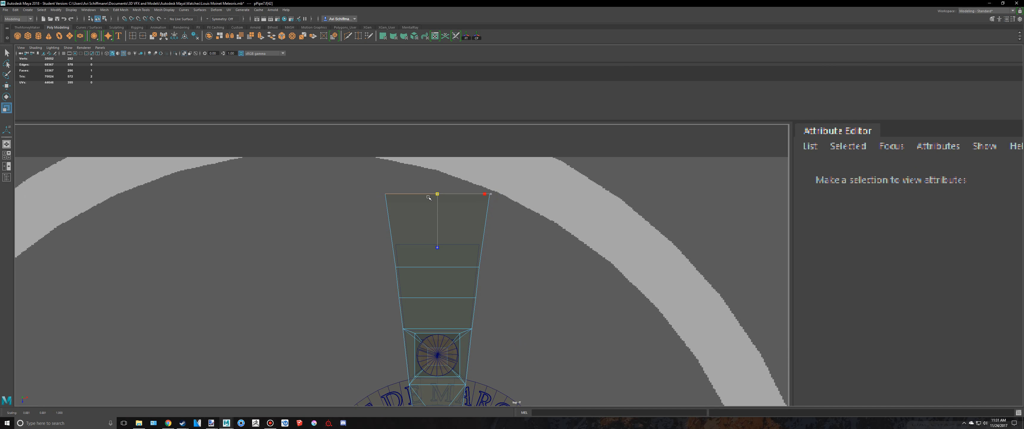
# - Unhide the large ring pPipe1 around the movement and compare it with the bezel ring in the reference scene
pyautogui.click(7, 178)
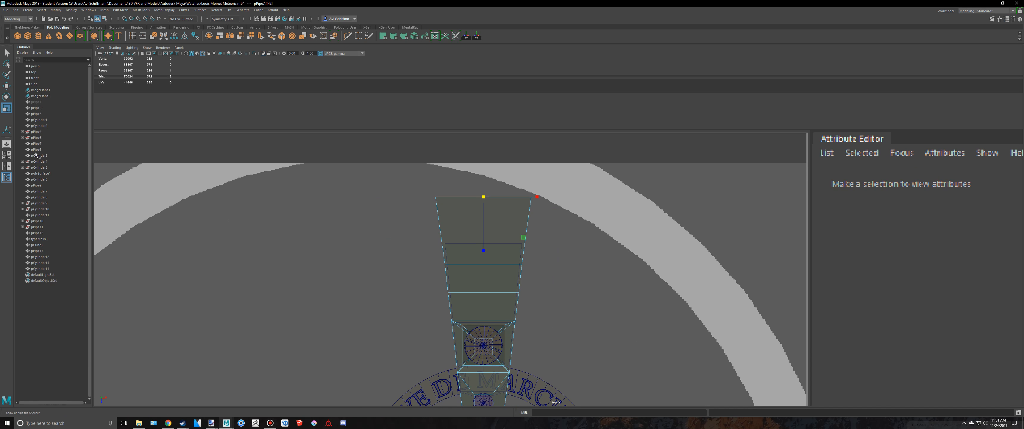
pyautogui.click(37, 103)
pyautogui.press('h')
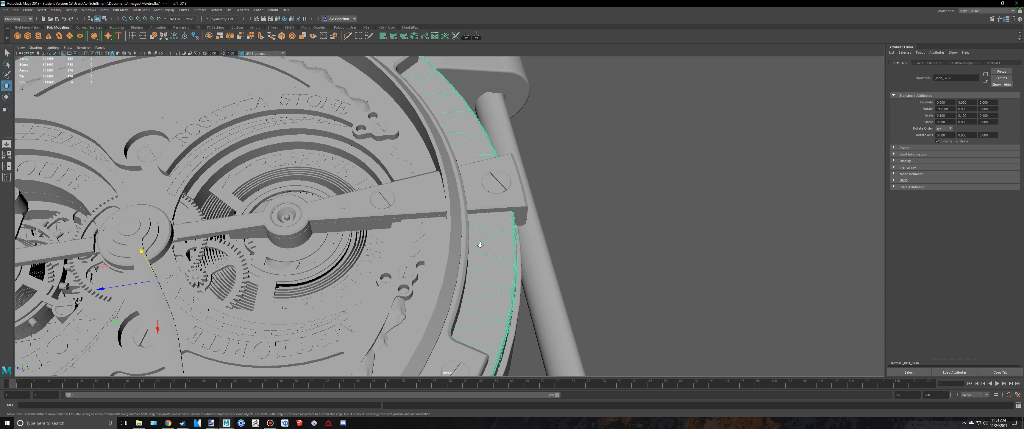
pyautogui.scroll(-5, 480, 244)
pyautogui.keyDown('alt'); pyautogui.moveTo(381, 216); pyautogui.dragTo(357, 203); pyautogui.keyUp('alt')
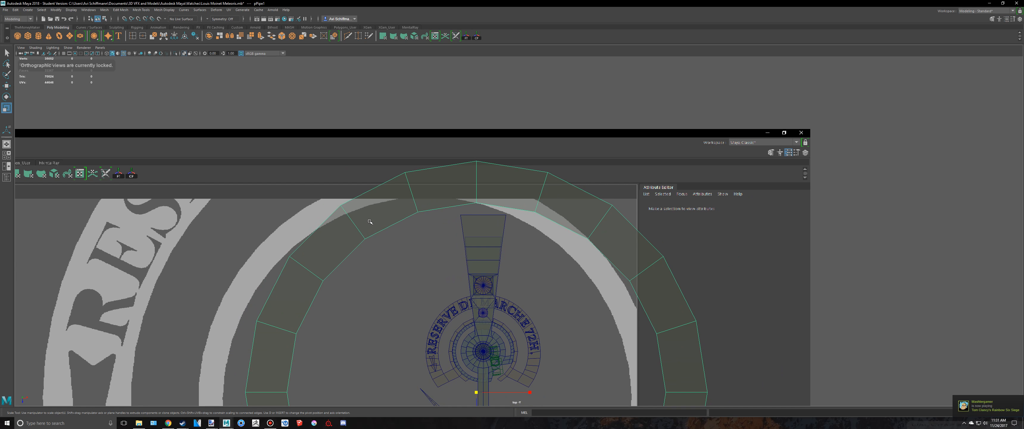
pyautogui.rightClick(366, 225)
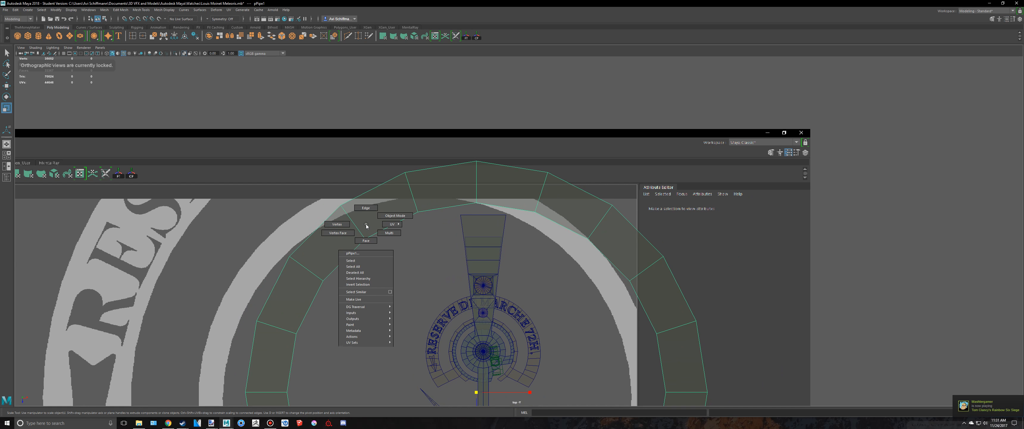
pyautogui.click(363, 208)
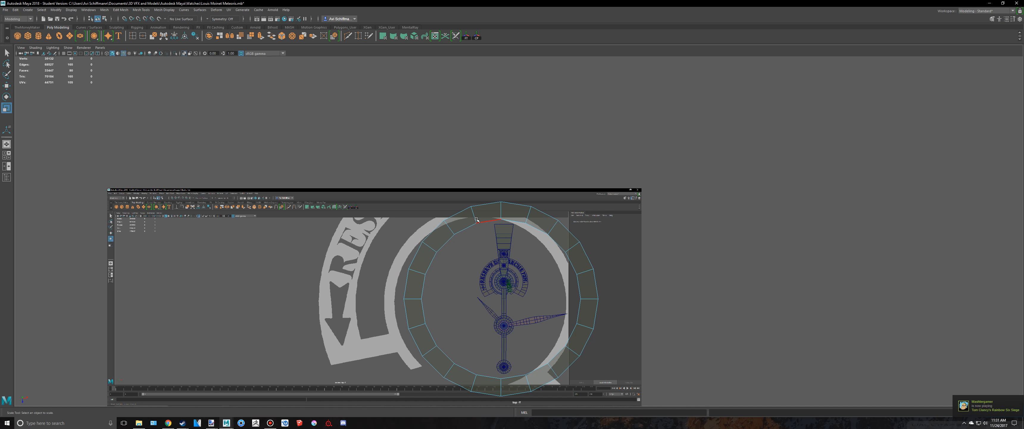
pyautogui.moveTo(469, 219); pyautogui.dragTo(469, 202, button='right')
pyautogui.press('space')
pyautogui.press('space')
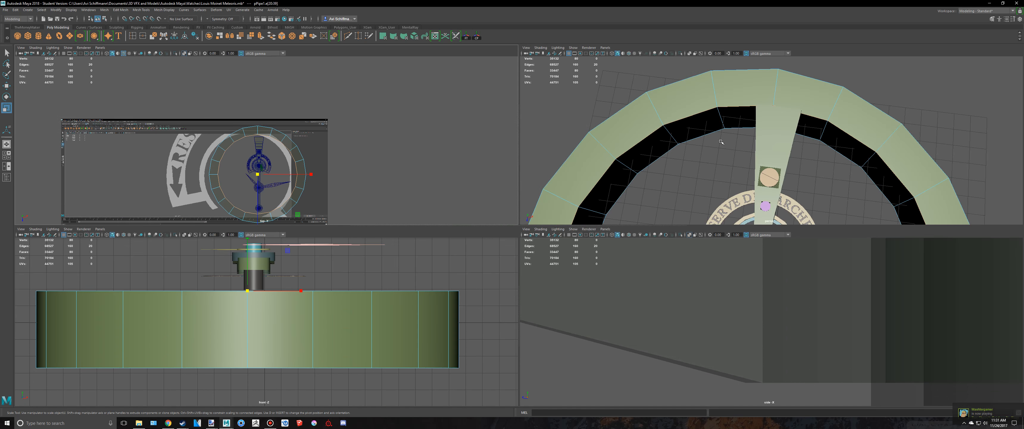
pyautogui.scroll(-1, 452, 207)
pyautogui.press('space')
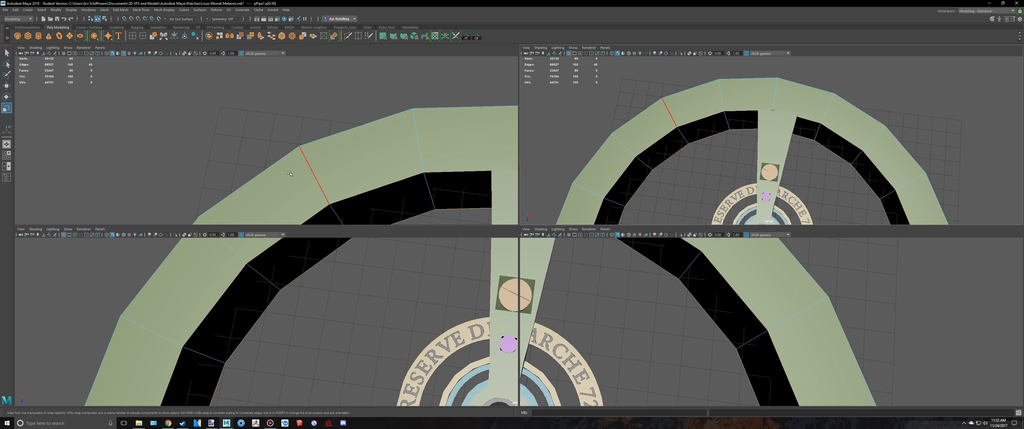
pyautogui.press('space')
pyautogui.scroll(2, 500, 301)
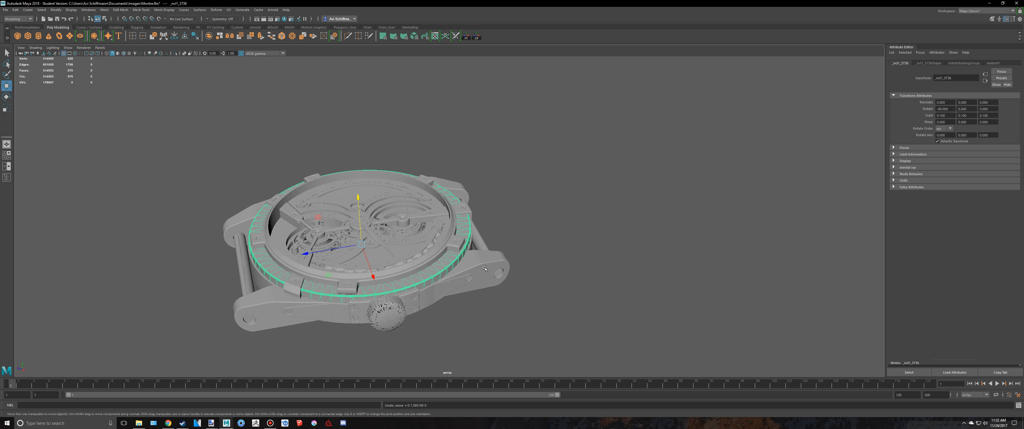
# - In the reference scene, raise the bezel ring above the case and examine how the bridge arms meet its inner edge
pyautogui.moveTo(352, 195); pyautogui.dragTo(355, 189)
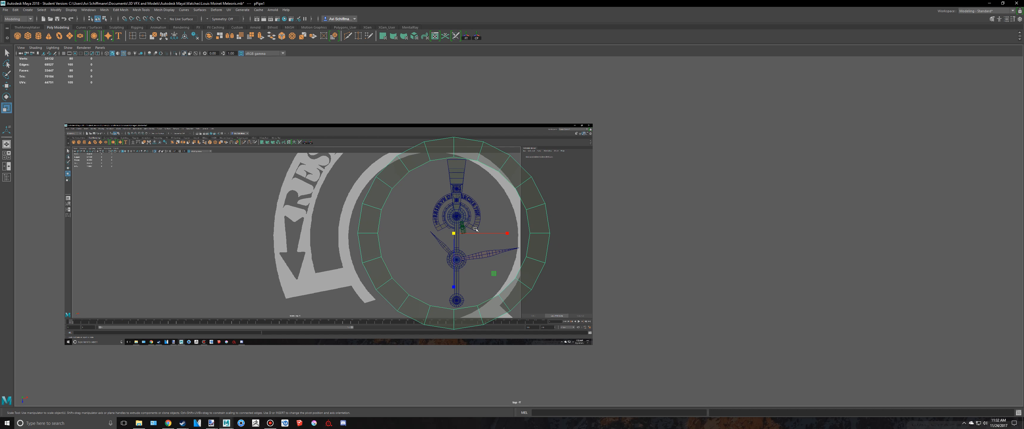
pyautogui.hotkey('alt', 'Tab')
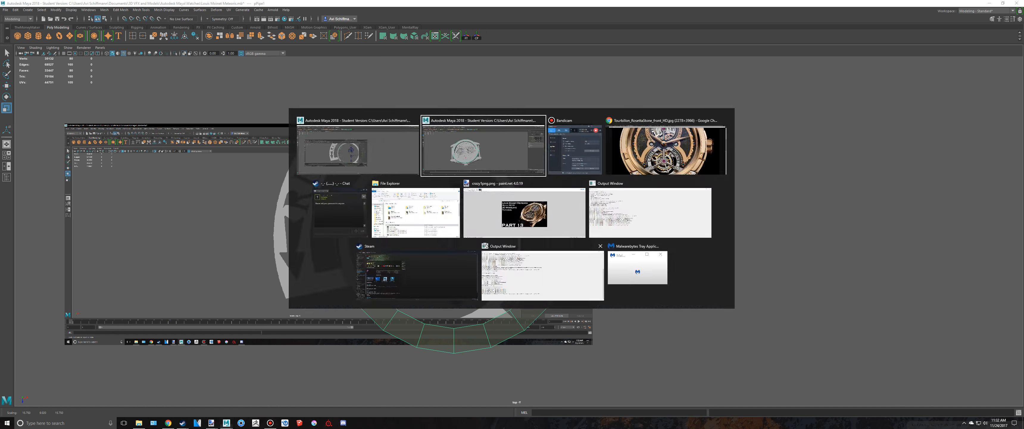
pyautogui.keyDown('alt'); pyautogui.moveTo(455, 240); pyautogui.dragTo(485, 232); pyautogui.keyUp('alt')
pyautogui.scroll(5, 261, 266)
pyautogui.keyDown('alt'); pyautogui.moveTo(261, 266); pyautogui.dragTo(340, 212); pyautogui.keyUp('alt')
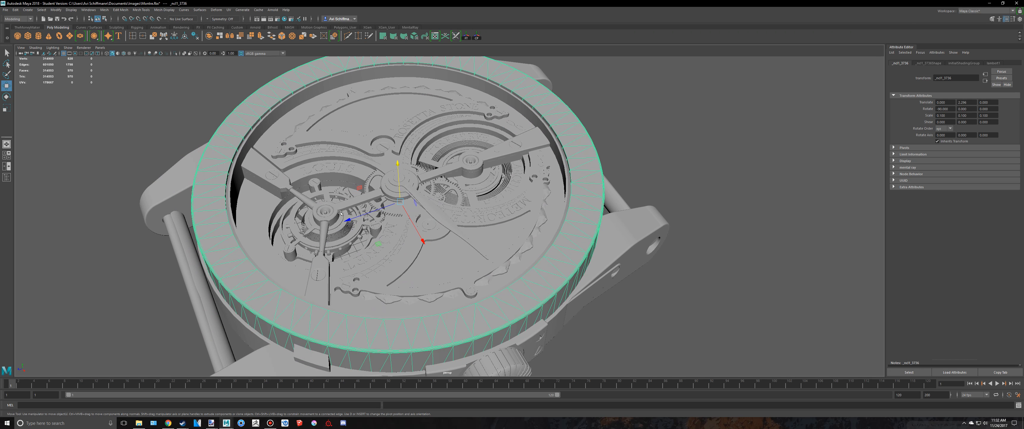
pyautogui.click(315, 217)
pyautogui.keyDown('alt'); pyautogui.moveTo(299, 212); pyautogui.dragTo(372, 215, button='middle'); pyautogui.keyUp('alt')
pyautogui.scroll(4, 378, 222)
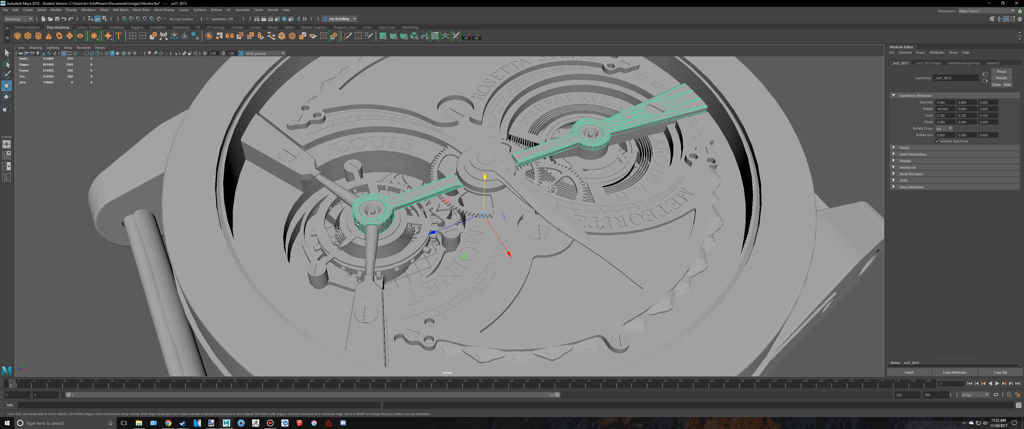
pyautogui.scroll(-6, 385, 231)
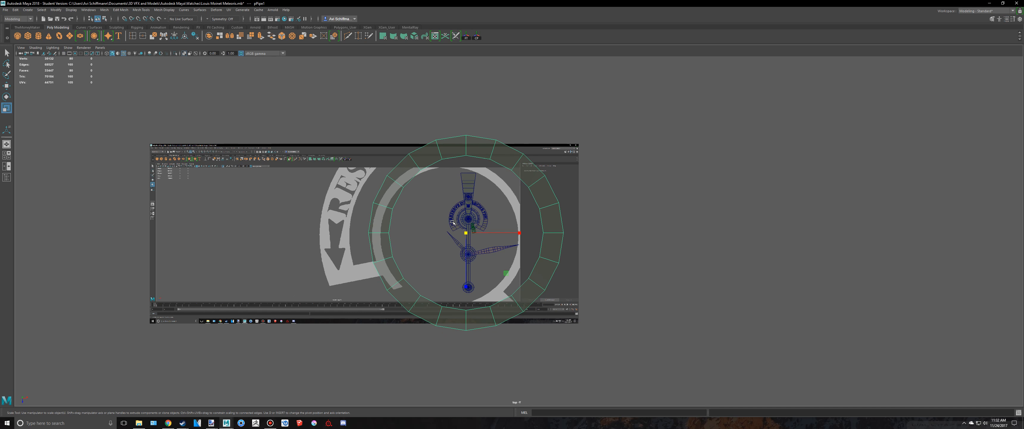
# - Scale the large ring uniformly in the working scene's top view to fit the circular opening in the reference image
pyautogui.moveTo(470, 237); pyautogui.dragTo(488, 241)
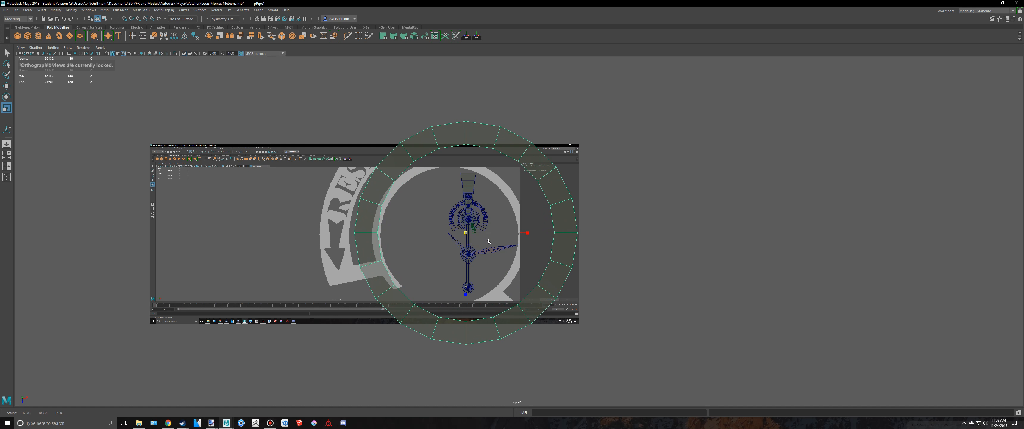
pyautogui.click(288, 234)
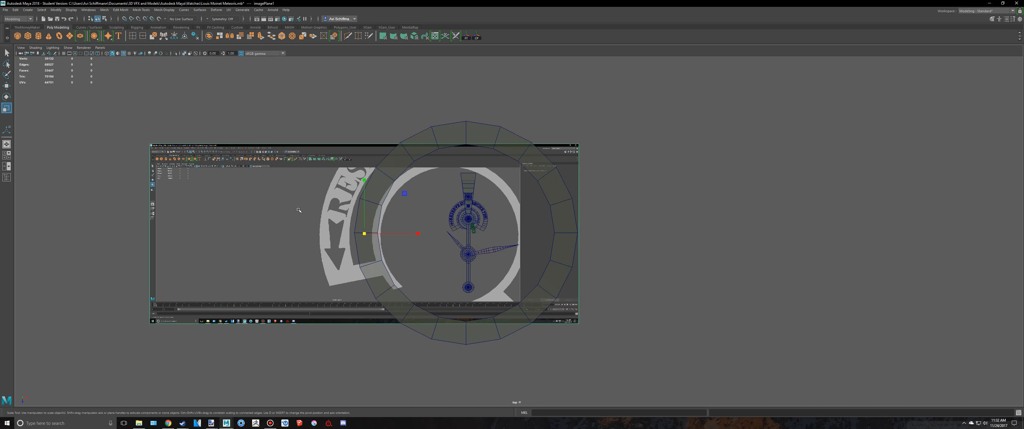
pyautogui.scroll(2, 442, 266)
pyautogui.hotkey('alt', 'Tab')
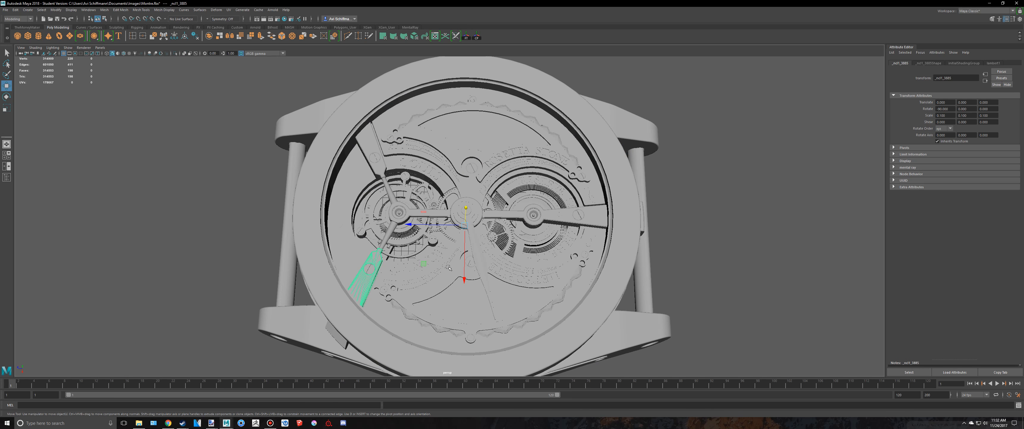
pyautogui.hotkey('alt', 'Tab')
pyautogui.hotkey('ctrl', 'z')
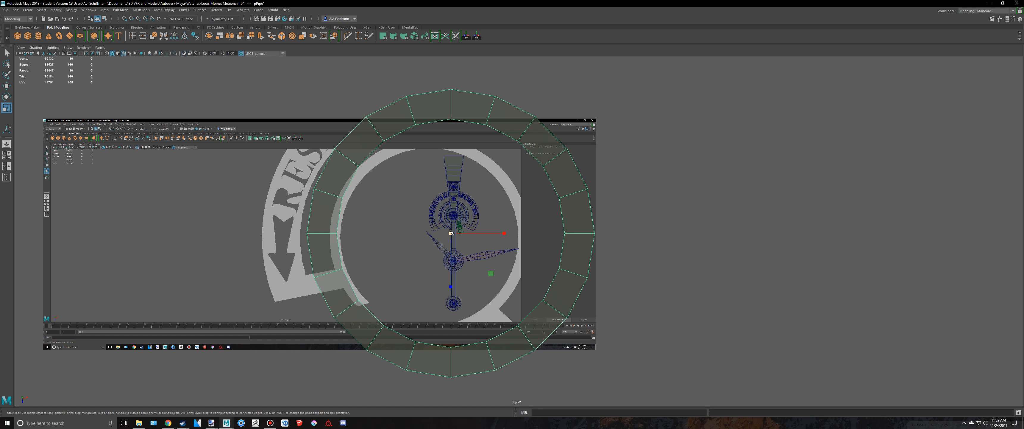
pyautogui.moveTo(451, 233); pyautogui.dragTo(448, 231)
# - Try to snap the large ring sideways onto the grid's centre line in the top view
pyautogui.press('w')
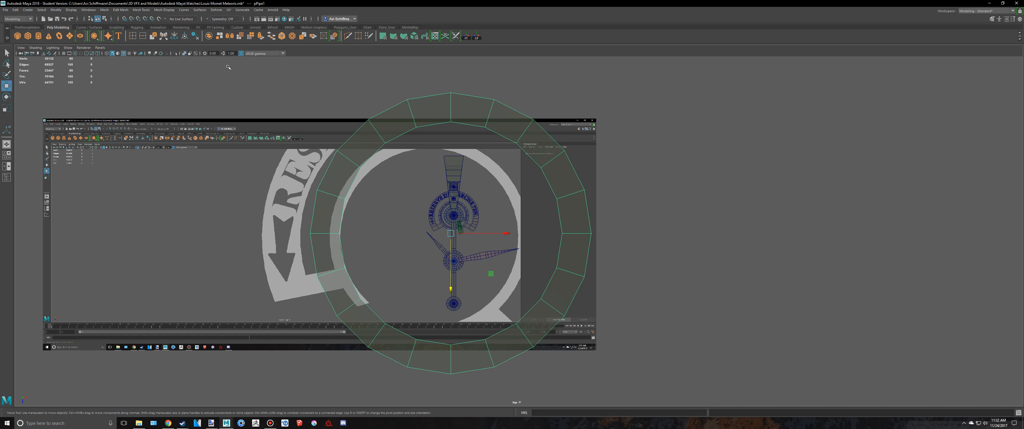
pyautogui.click(64, 53)
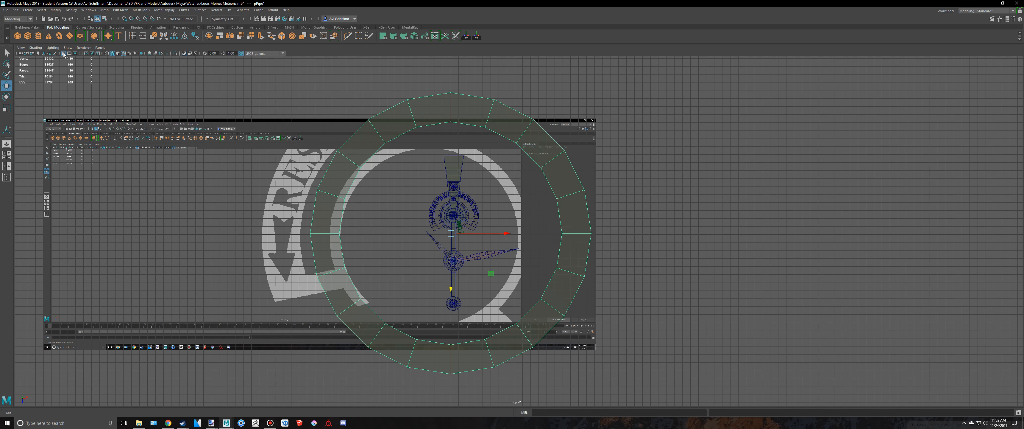
pyautogui.scroll(2, 460, 212)
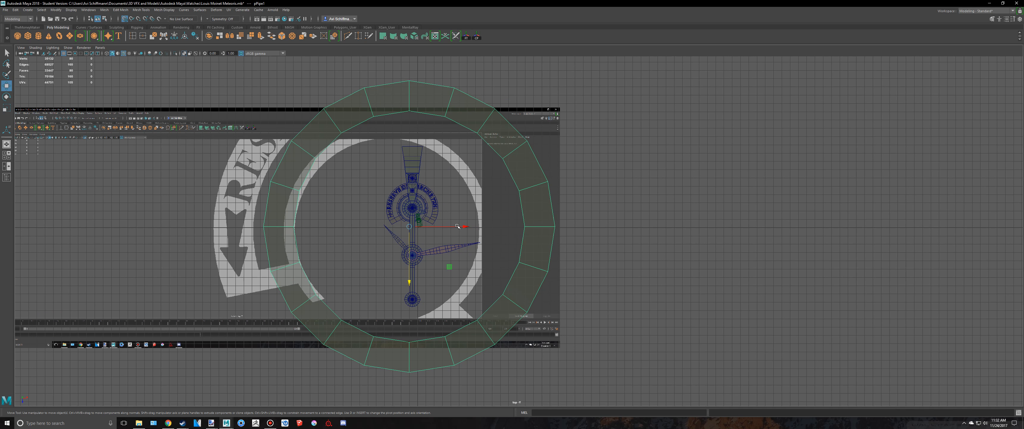
pyautogui.moveTo(463, 228)
pyautogui.mouseDown()
pyautogui.moveTo(502, 227)
pyautogui.moveTo(471, 227)
pyautogui.mouseUp()
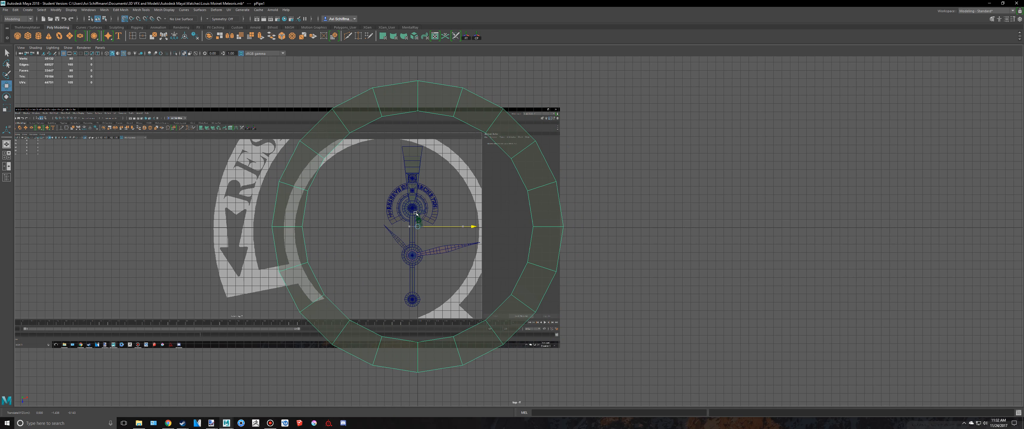
pyautogui.click(64, 53)
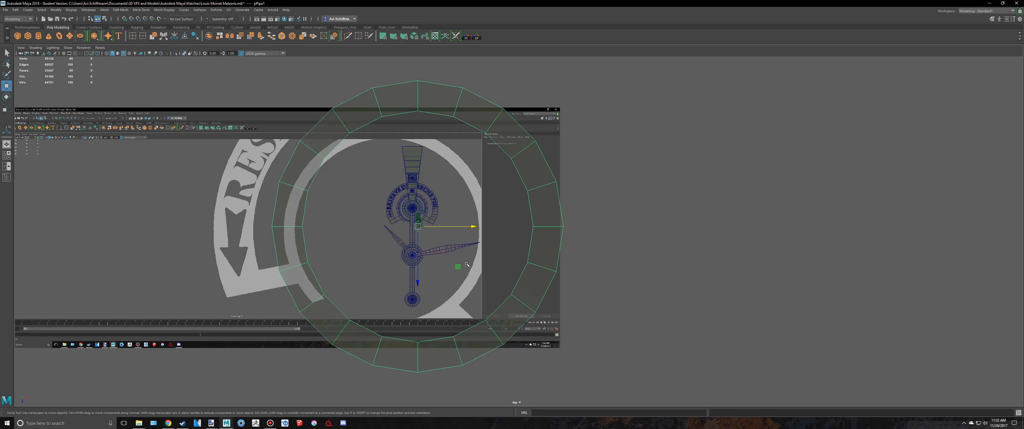
# - Check the bridge's alignment against the grid and undo the large ring's sideways move
pyautogui.scroll(-2, 467, 262)
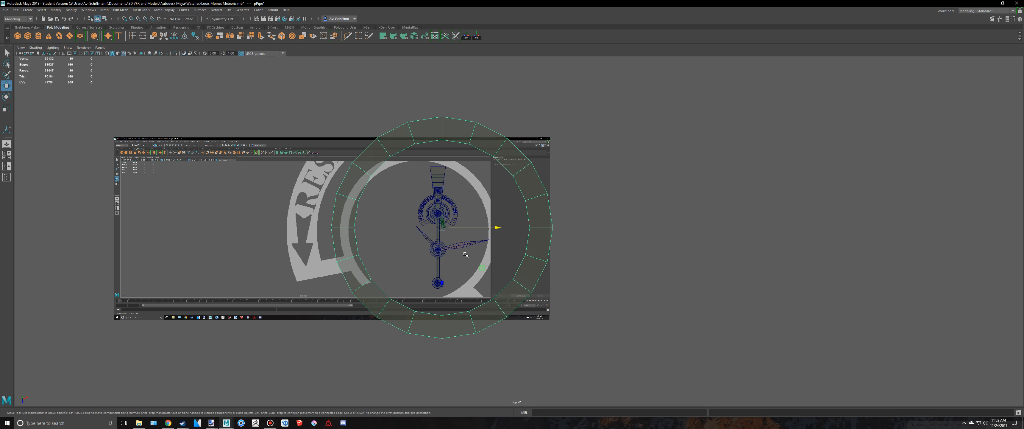
pyautogui.scroll(3, 467, 247)
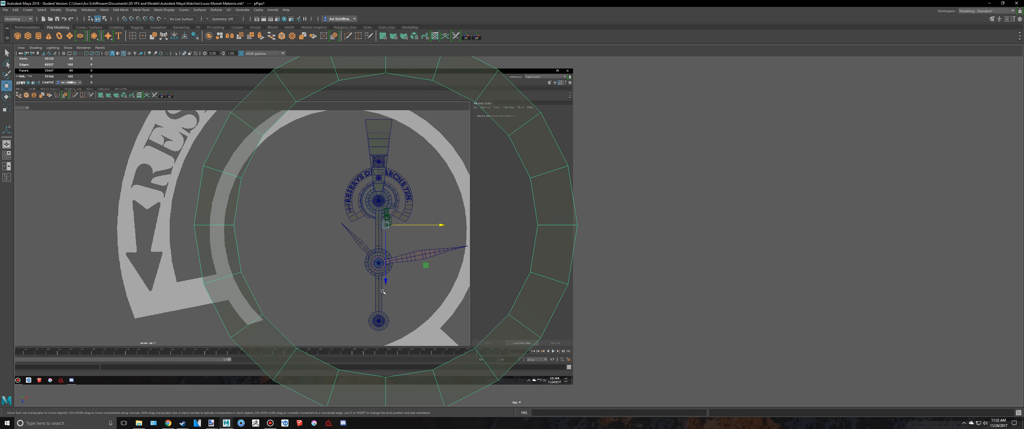
pyautogui.click(382, 291)
pyautogui.click(63, 53)
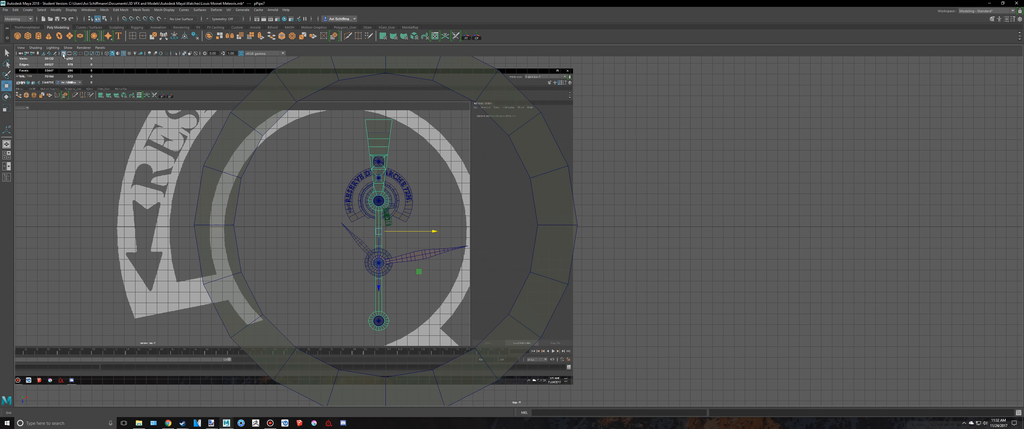
pyautogui.click(63, 54)
pyautogui.click(509, 140)
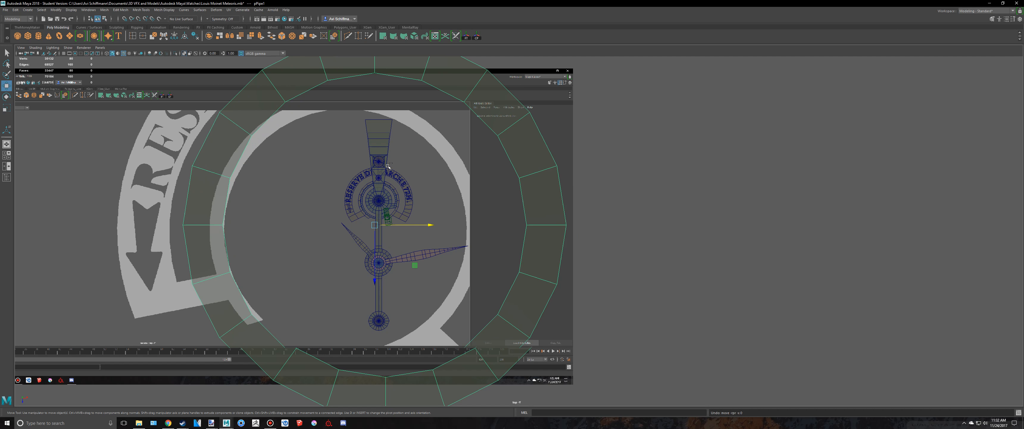
# - Shift the large ring slightly along Z toward the bridge's narrow end in the top view
pyautogui.keyDown('alt'); pyautogui.moveTo(509, 141); pyautogui.dragTo(568, 156, button='middle'); pyautogui.keyUp('alt')
pyautogui.keyDown('alt'); pyautogui.moveTo(548, 215); pyautogui.dragTo(491, 181, button='middle'); pyautogui.keyUp('alt')
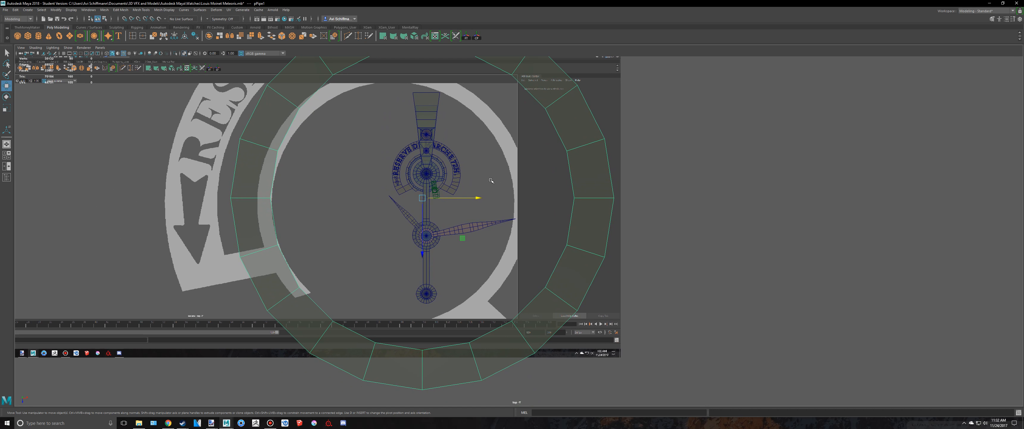
pyautogui.keyDown('alt'); pyautogui.moveTo(481, 180); pyautogui.dragTo(465, 185, button='right'); pyautogui.keyUp('alt')
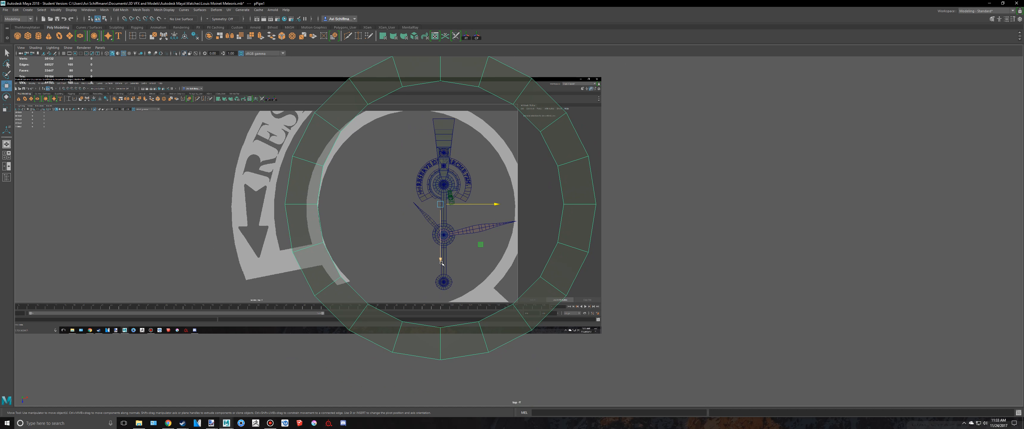
pyautogui.moveTo(441, 263); pyautogui.dragTo(443, 267)
pyautogui.moveTo(441, 263); pyautogui.dragTo(442, 270)
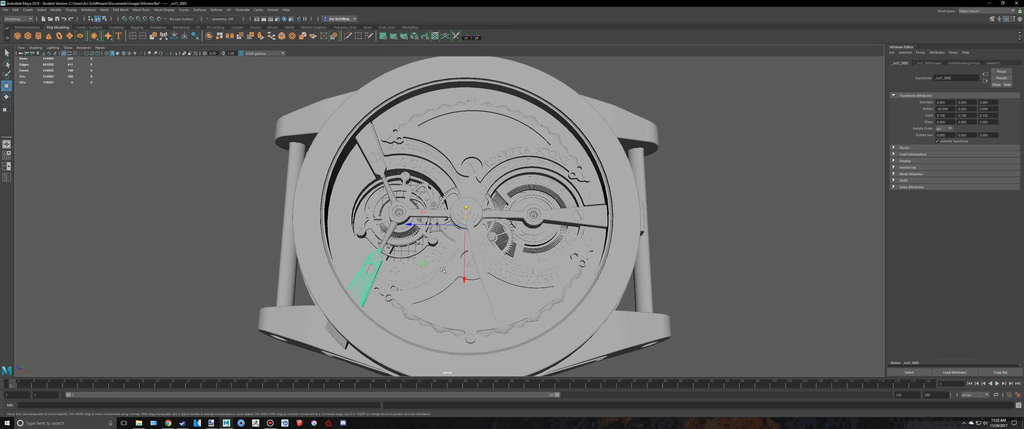
# - Compare the large ring with the reference watch model and shift it along Z toward the bridge's narrow end in the top view
pyautogui.hotkey('alt', 'Tab')
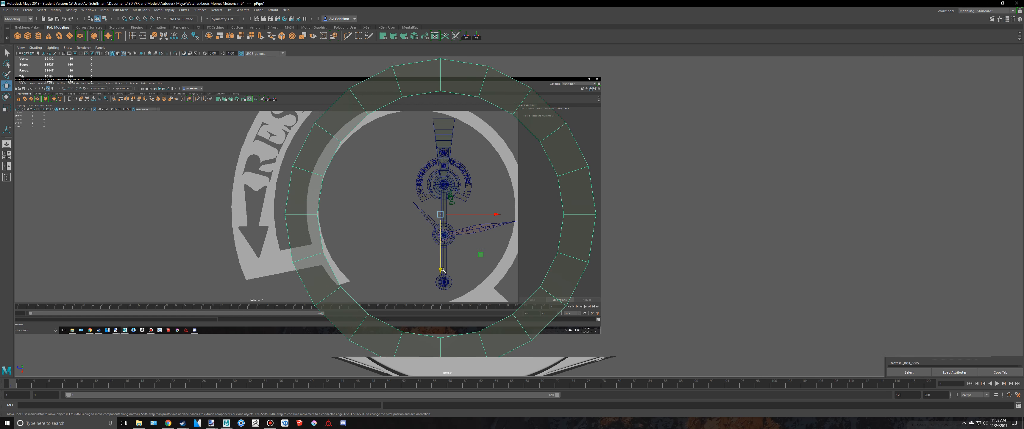
pyautogui.hotkey('alt', 'Tab')
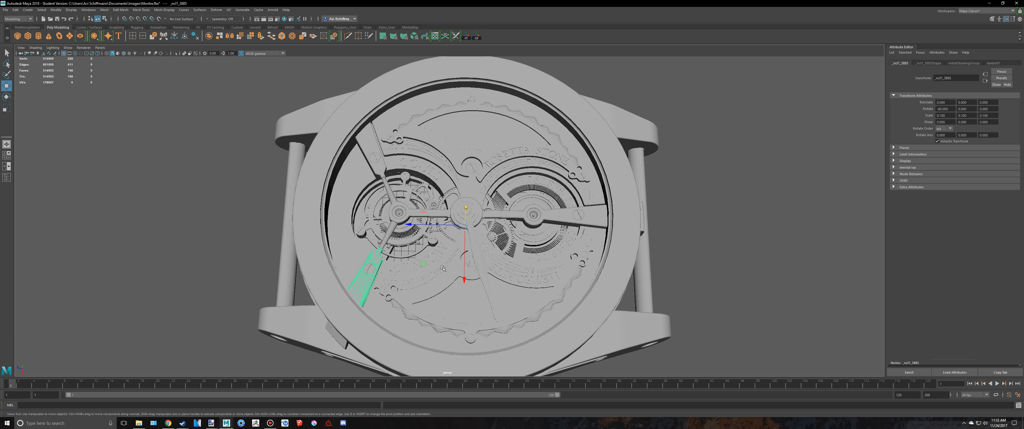
pyautogui.hotkey('alt', 'Tab')
pyautogui.hotkey('alt', 'Tab')
pyautogui.hotkey('alt', 'Tab')
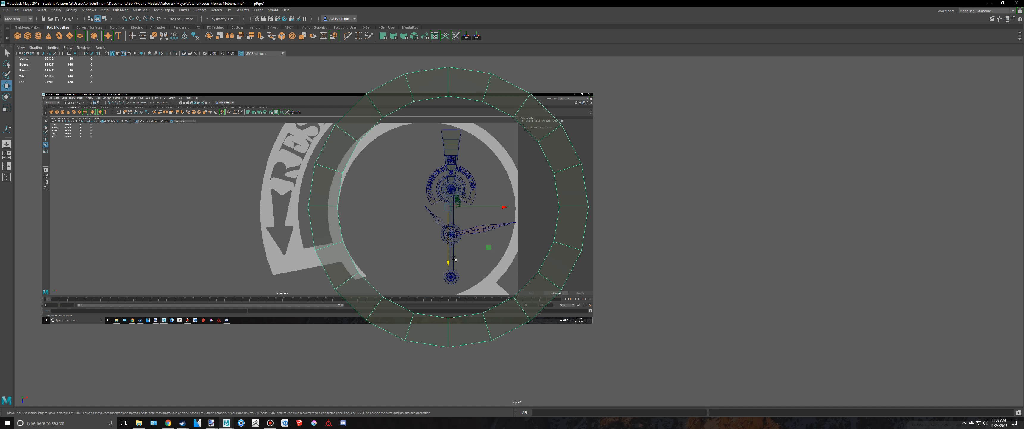
pyautogui.moveTo(445, 264); pyautogui.dragTo(448, 294)
# - Scale the large ring down uniformly and move it back along Z toward the bridge's wide end
pyautogui.hotkey('alt', 'Tab')
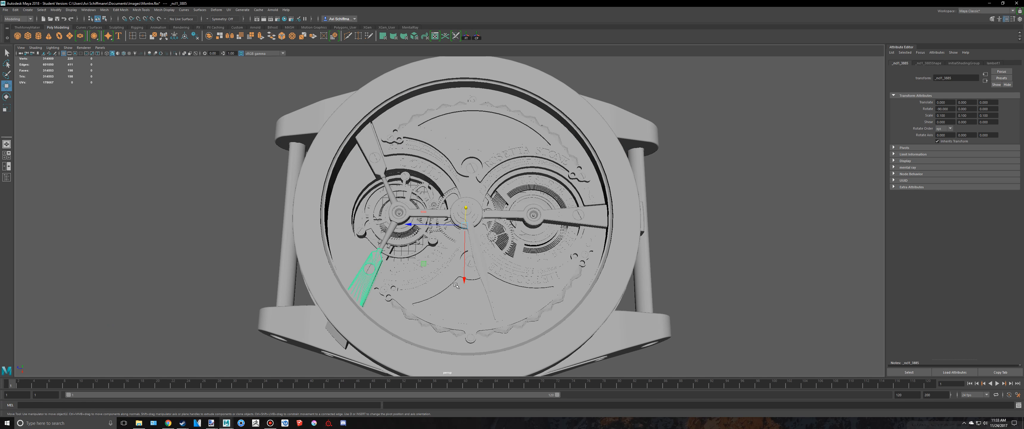
pyautogui.hotkey('alt', 'Tab')
pyautogui.moveTo(445, 243); pyautogui.dragTo(407, 249)
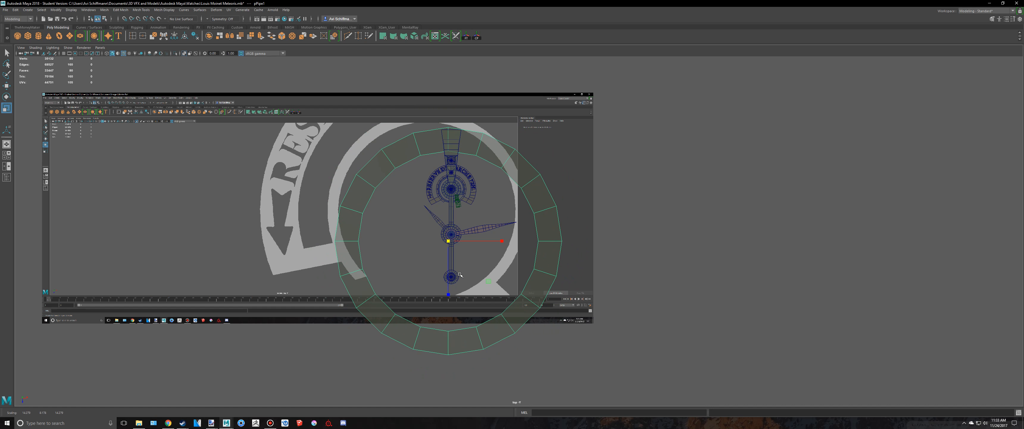
pyautogui.press('w')
pyautogui.moveTo(448, 293); pyautogui.dragTo(449, 274)
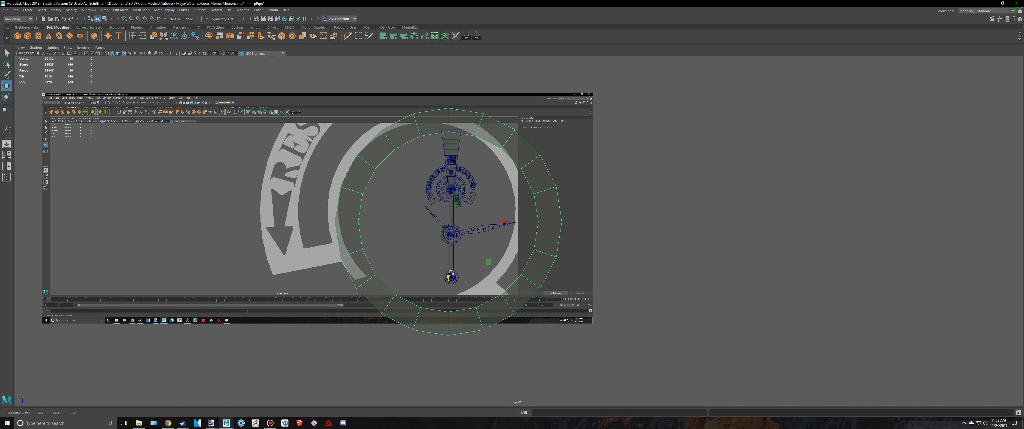
# - Enlarge the large ring slightly and select the bezel ring in the reference watch scene for comparison
pyautogui.press('r')
pyautogui.moveTo(446, 225); pyautogui.dragTo(451, 265)
pyautogui.press('w')
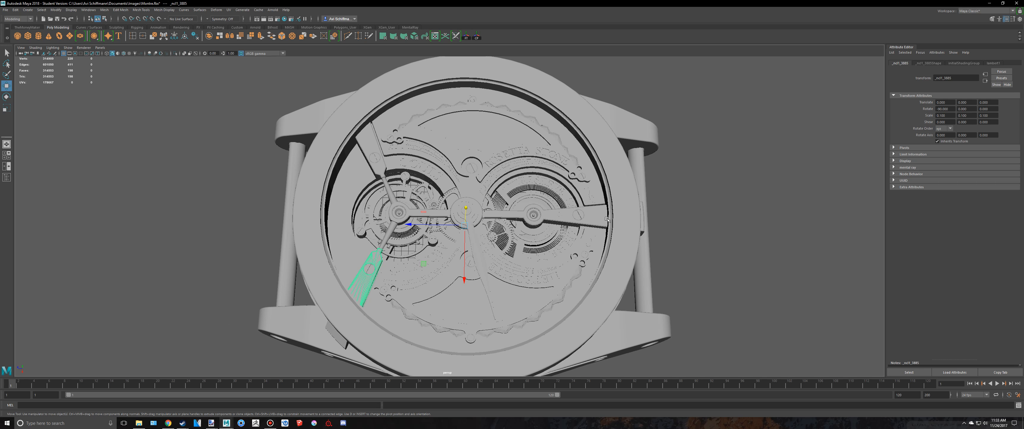
pyautogui.click(606, 219)
pyautogui.click(614, 200)
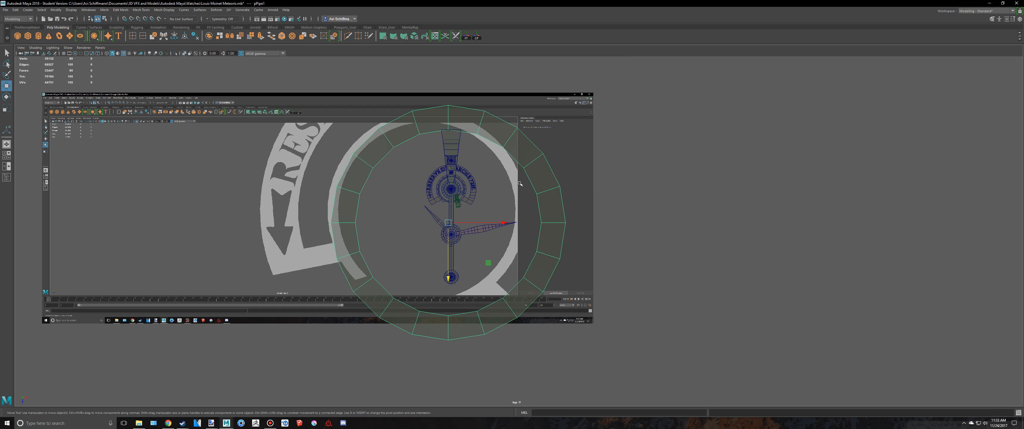
# - Scale the large ring up a little more around the bridge and return to the perspective view
pyautogui.press('r')
pyautogui.moveTo(458, 221); pyautogui.dragTo(458, 225)
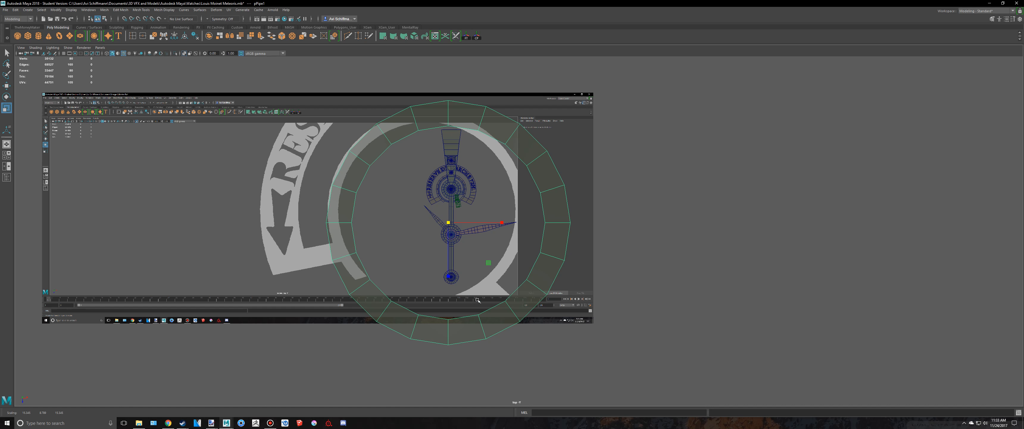
pyautogui.keyDown('alt'); pyautogui.moveTo(554, 277); pyautogui.dragTo(520, 259, button='middle'); pyautogui.keyUp('alt')
pyautogui.press('space')
pyautogui.press('space')
pyautogui.scroll(-8, 670, 188)
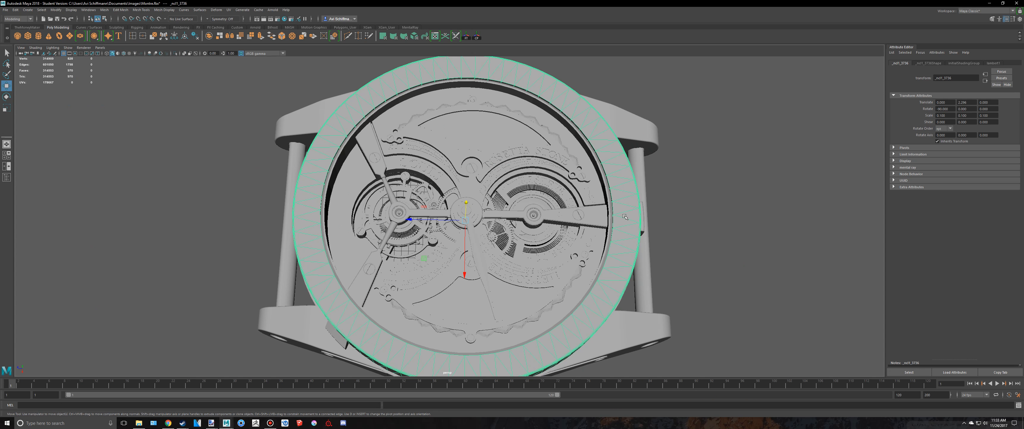
# - Scale the large ring's inner edge loops slightly to match the reference bezel's wall, then return to object selection
pyautogui.hotkey('alt', 'Tab')
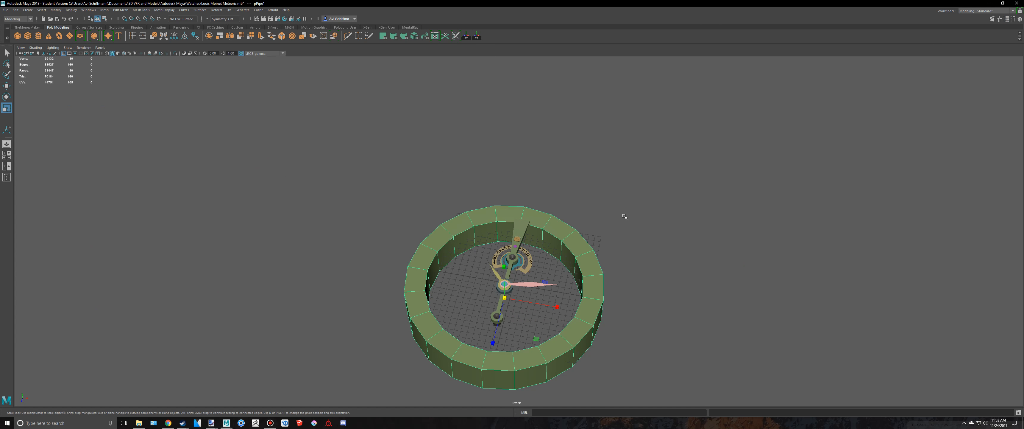
pyautogui.hotkey('alt', 'Tab')
pyautogui.hotkey('alt', 'Tab')
pyautogui.moveTo(539, 228); pyautogui.dragTo(539, 209, button='right')
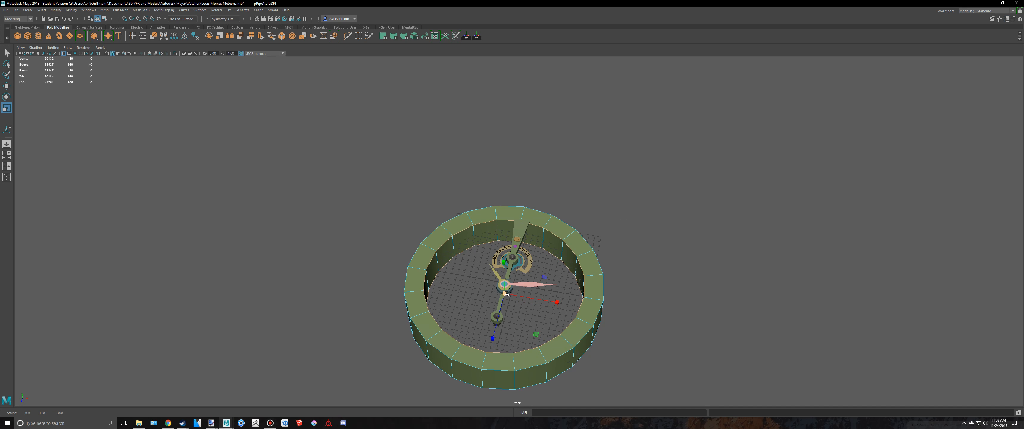
pyautogui.moveTo(556, 241); pyautogui.dragTo(593, 224, button='right')
pyautogui.click(626, 224)
pyautogui.scroll(-5, 620, 218)
pyautogui.keyDown('alt'); pyautogui.moveTo(620, 218); pyautogui.dragTo(606, 204); pyautogui.keyUp('alt')
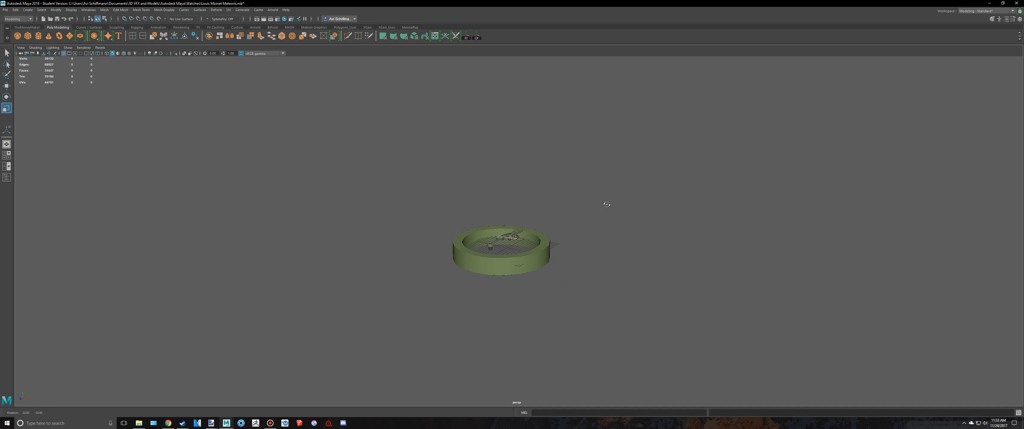
# - Check the reference bezel's height and raise the large ring's bottom vertices slightly in the side view to make it shallower
pyautogui.hotkey('alt', 'Tab')
pyautogui.keyDown('alt'); pyautogui.moveTo(600, 241); pyautogui.dragTo(457, 118); pyautogui.keyUp('alt')
pyautogui.hotkey('alt', 'Tab')
pyautogui.click(497, 244)
pyautogui.scroll(3, 496, 244)
pyautogui.moveTo(462, 245); pyautogui.dragTo(462, 273, button='right')
pyautogui.press('space')
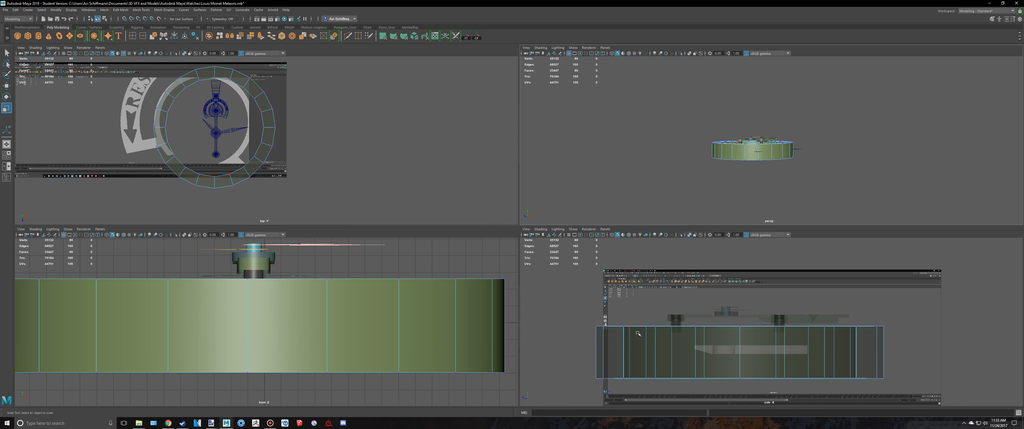
pyautogui.scroll(-3, 638, 333)
pyautogui.moveTo(634, 345); pyautogui.dragTo(904, 398)
pyautogui.press('w')
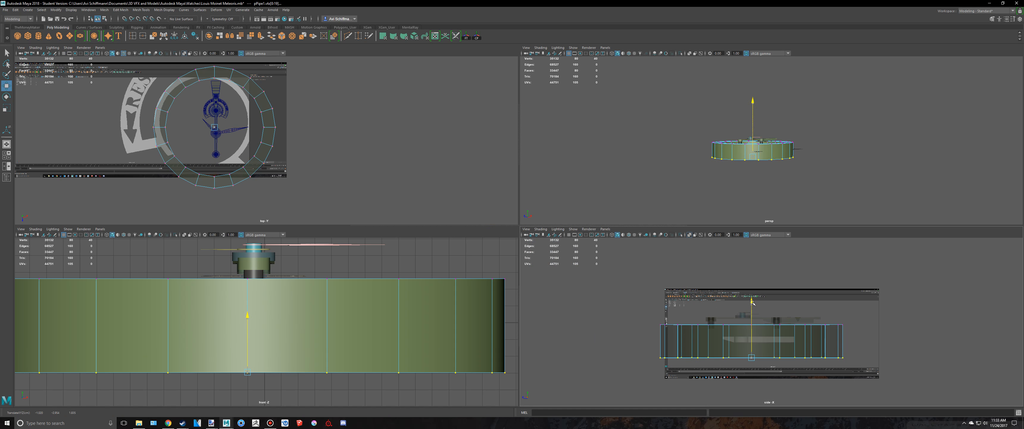
pyautogui.moveTo(752, 302); pyautogui.dragTo(752, 294)
pyautogui.press('space')
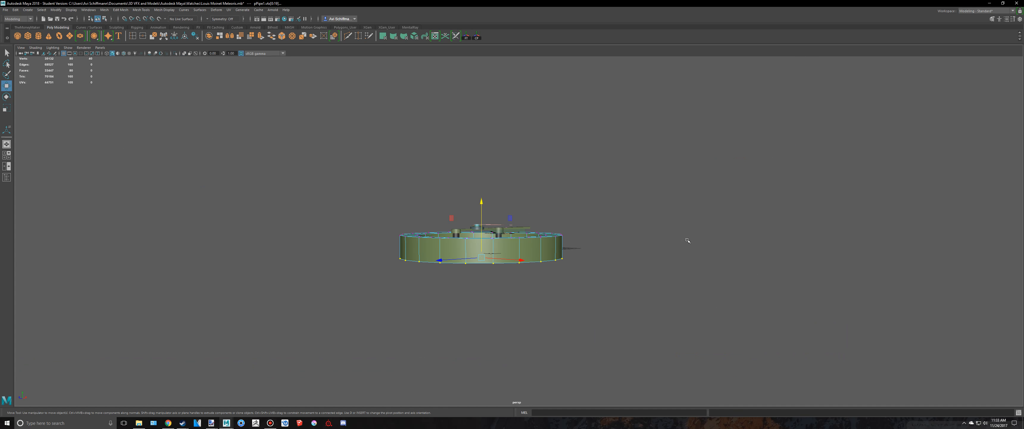
# - Return the large ring to object selection and compare its height and position with the reference watch's bezel
pyautogui.keyDown('alt'); pyautogui.moveTo(688, 240); pyautogui.dragTo(650, 275); pyautogui.keyUp('alt')
pyautogui.scroll(4, 651, 275)
pyautogui.press('q')
pyautogui.moveTo(585, 263); pyautogui.dragTo(613, 244, button='right')
pyautogui.keyDown('alt'); pyautogui.moveTo(623, 232); pyautogui.dragTo(602, 231); pyautogui.keyUp('alt')
pyautogui.moveTo(562, 252); pyautogui.dragTo(602, 228, button='right')
pyautogui.hotkey('alt', 'Tab')
pyautogui.keyDown('alt'); pyautogui.moveTo(599, 225); pyautogui.dragTo(626, 229); pyautogui.keyUp('alt')
pyautogui.hotkey('ctrl', 'z')
pyautogui.scroll(4, 582, 222)
pyautogui.hotkey('alt', 'Tab')
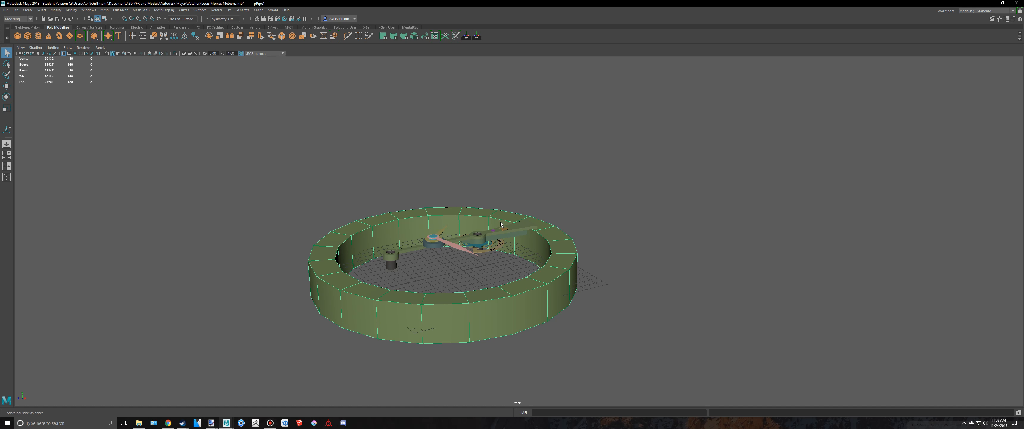
# - Raise the large ring along Y so its upper rim surrounds the bridge and hands
pyautogui.press('w')
pyautogui.scroll(3, 395, 229)
pyautogui.moveTo(391, 265); pyautogui.dragTo(391, 234)
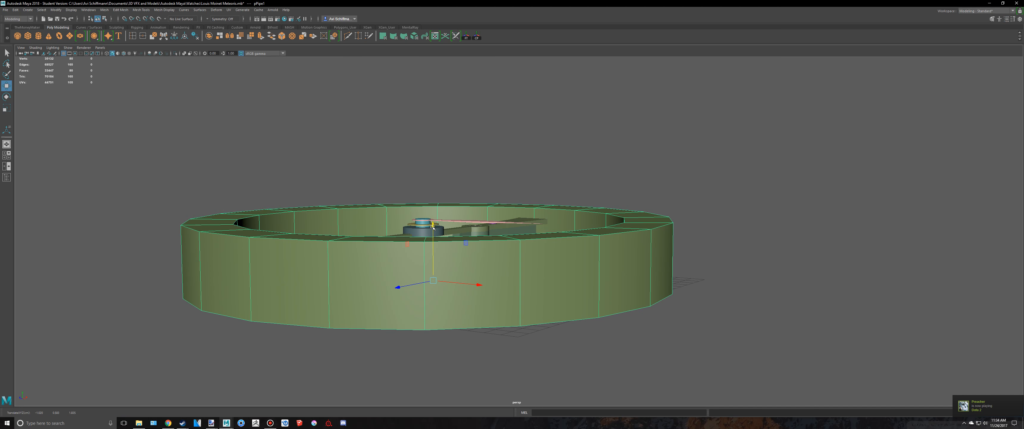
# - Deselect the large ring and save the scene
pyautogui.click(811, 232)
pyautogui.keyDown('alt'); pyautogui.moveTo(811, 232); pyautogui.dragTo(601, 242); pyautogui.keyUp('alt')
pyautogui.press('q')
pyautogui.hotkey('ctrl', 's')
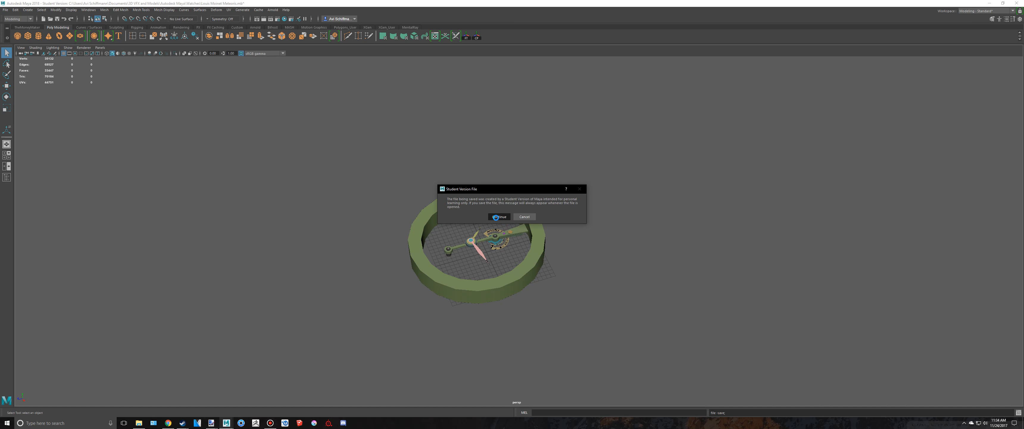
# - Preview the large ring smoothed, restore its unsmoothed display, and hide it
pyautogui.press('w')
pyautogui.scroll(3, 496, 217)
pyautogui.keyDown('alt'); pyautogui.moveTo(500, 222); pyautogui.dragTo(576, 234); pyautogui.keyUp('alt')
pyautogui.scroll(5, 583, 239)
pyautogui.click(604, 250)
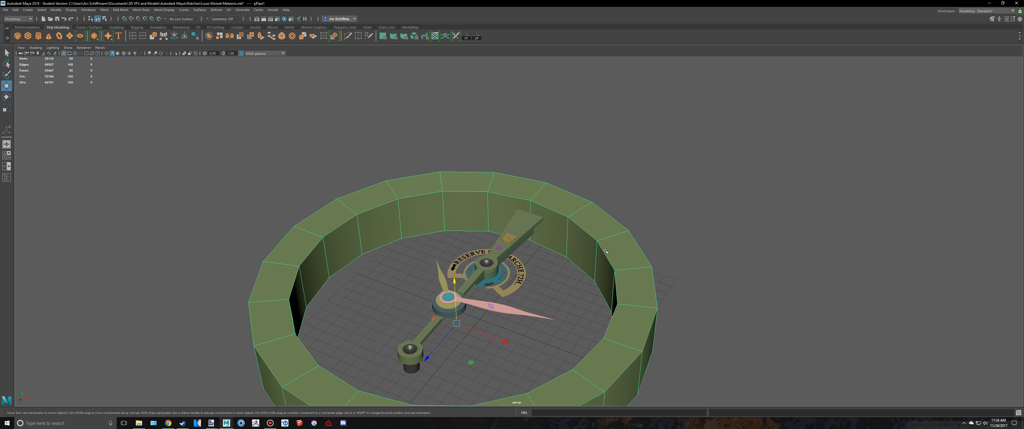
pyautogui.press('3')
pyautogui.press('1')
pyautogui.press('h')
pyautogui.scroll(3, 637, 263)
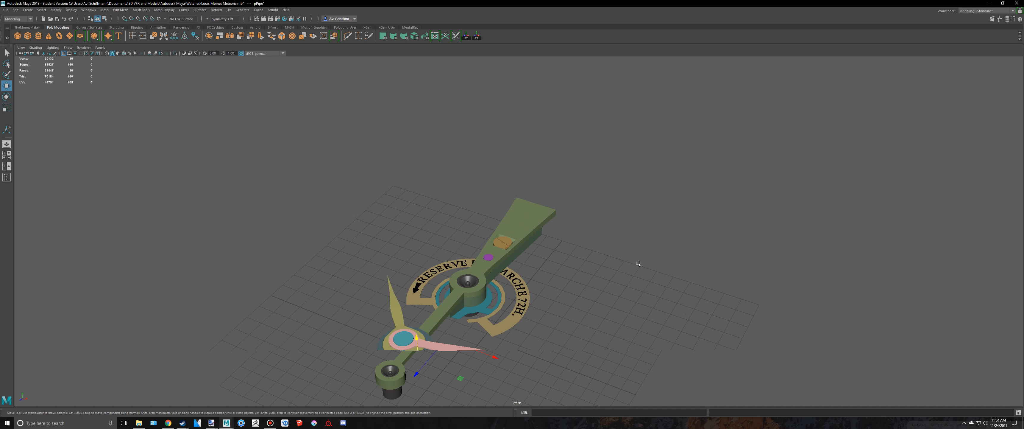
# - Examine the bridge's wide end up close, select the bridge, and bring it up in the top view
pyautogui.keyDown('alt'); pyautogui.moveTo(639, 266); pyautogui.dragTo(711, 109, button='middle'); pyautogui.keyUp('alt')
pyautogui.keyDown('alt'); pyautogui.moveTo(676, 199); pyautogui.dragTo(506, 229); pyautogui.keyUp('alt')
pyautogui.scroll(3, 518, 230)
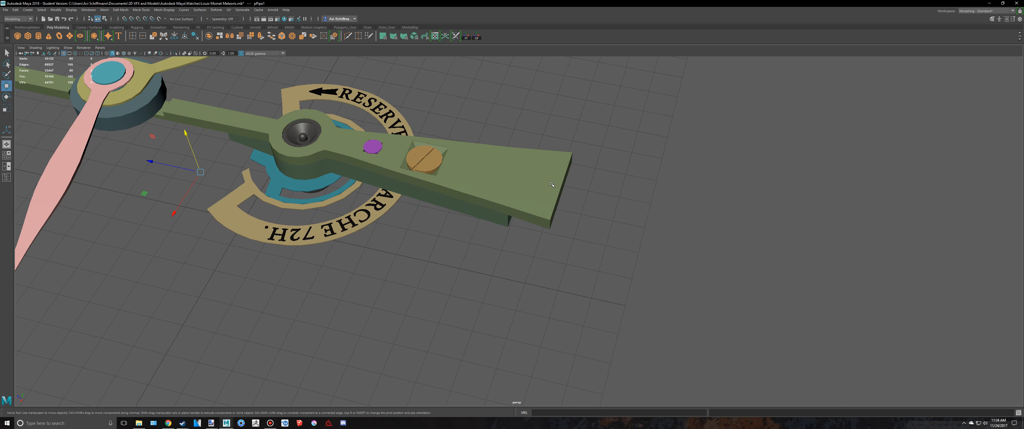
pyautogui.click(530, 219)
pyautogui.click(271, 422)
pyautogui.click(270, 422)
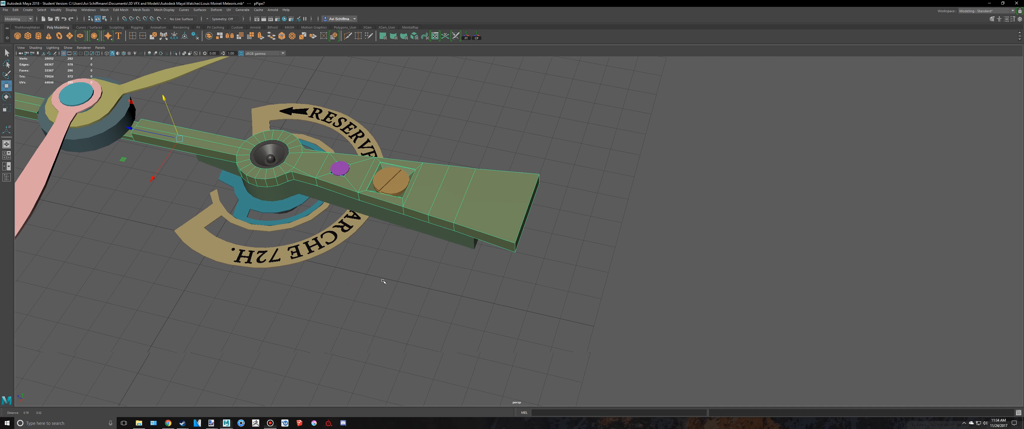
pyautogui.press('space')
pyautogui.press('space')
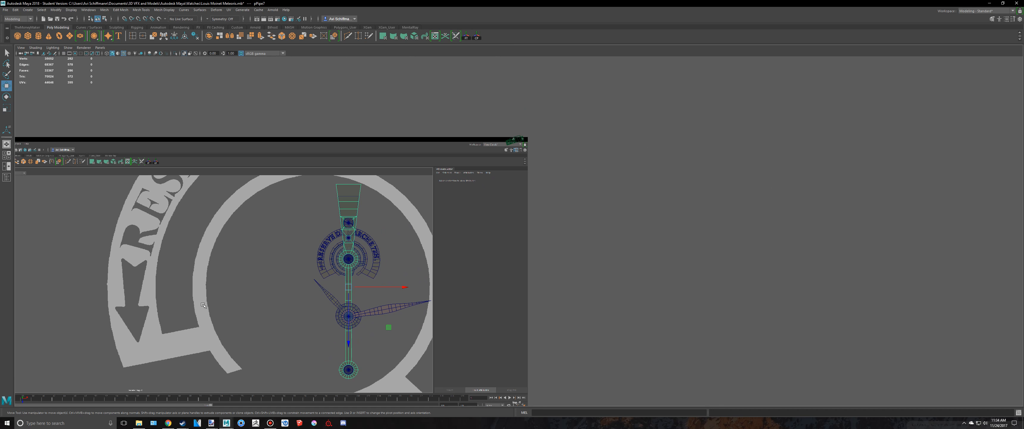
# - Unhide the large ring and reselect the bridge in the top view
pyautogui.click(7, 177)
pyautogui.click(35, 102)
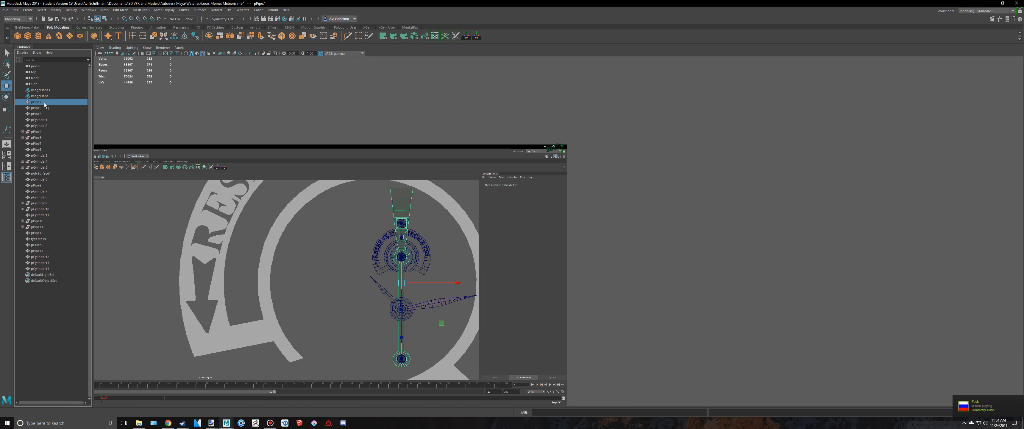
pyautogui.click(6, 176)
pyautogui.click(300, 178)
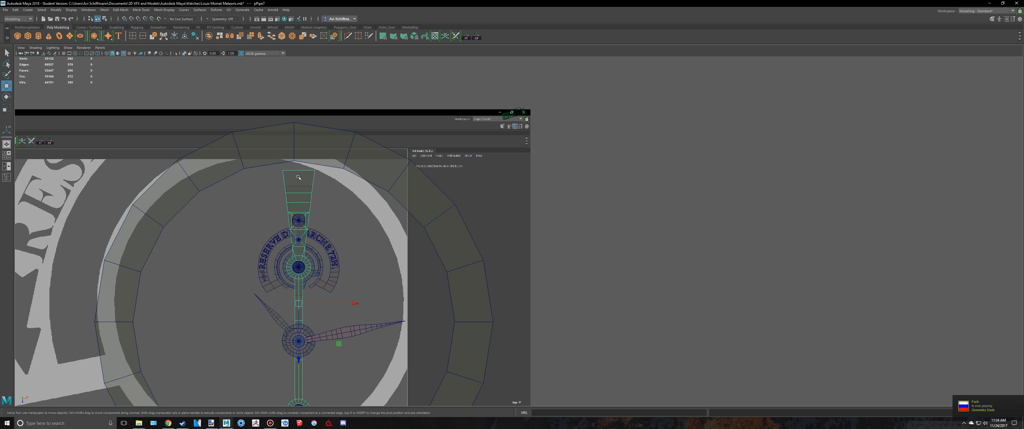
pyautogui.keyDown('alt'); pyautogui.moveTo(300, 179); pyautogui.dragTo(391, 221, button='middle'); pyautogui.keyUp('alt')
# - Examine how the bridge's wide end meets the bezel in the reference photo and the reference watch model
pyautogui.hotkey('alt', 'Tab')
pyautogui.hotkey('alt', 'Tab')
pyautogui.hotkey('alt', 'Tab')
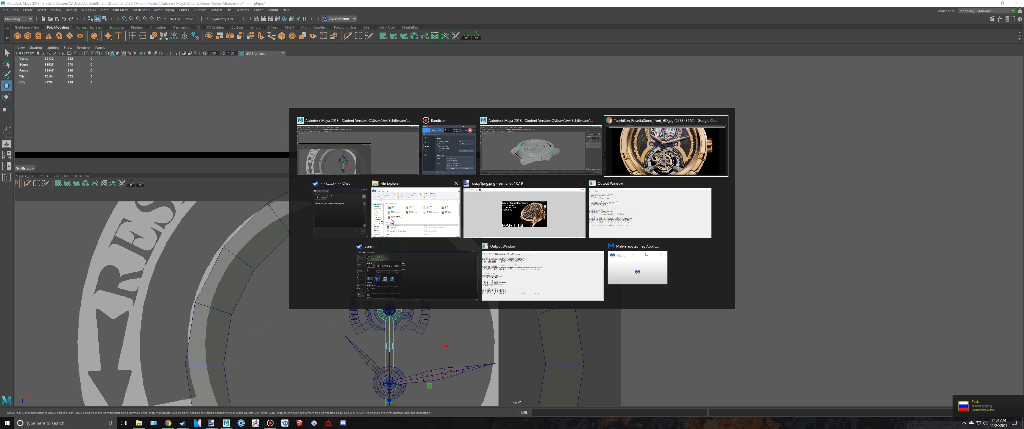
pyautogui.hotkey('alt', 'Tab')
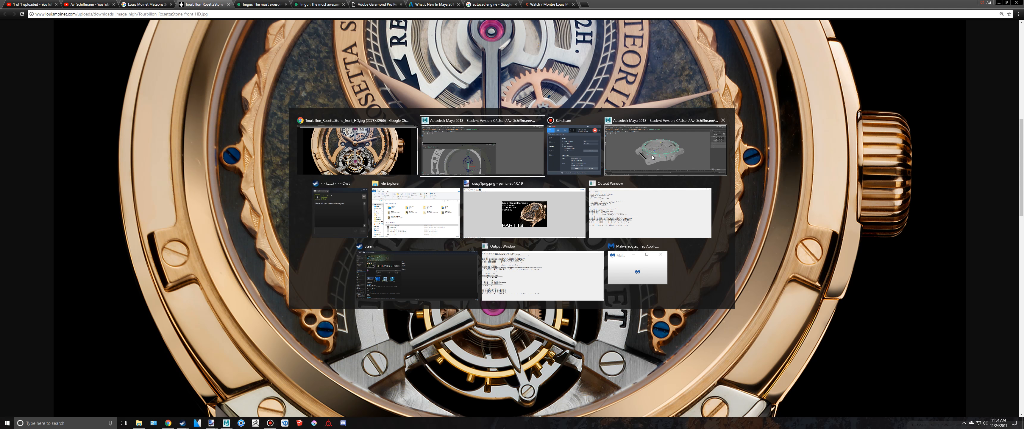
pyautogui.click(641, 170)
pyautogui.keyDown('alt'); pyautogui.moveTo(457, 159); pyautogui.dragTo(402, 197); pyautogui.keyUp('alt')
pyautogui.scroll(5, 527, 205)
pyautogui.click(440, 195)
pyautogui.hotkey('alt', 'Tab')
pyautogui.scroll(-5, 185, 219)
pyautogui.hotkey('alt', 'Tab')
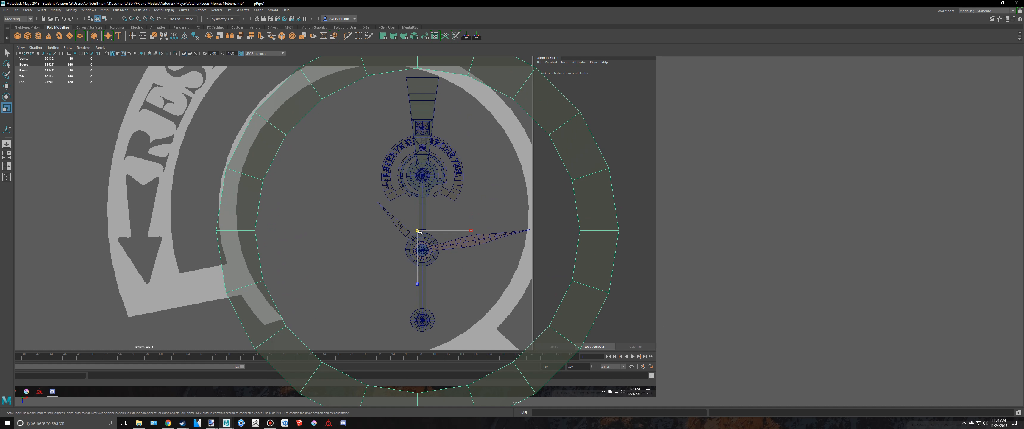
# - Scale the large ring down slightly and nudge it along Z toward the bridge's narrow end
pyautogui.moveTo(419, 231); pyautogui.dragTo(416, 231)
pyautogui.moveTo(418, 283); pyautogui.dragTo(418, 285)
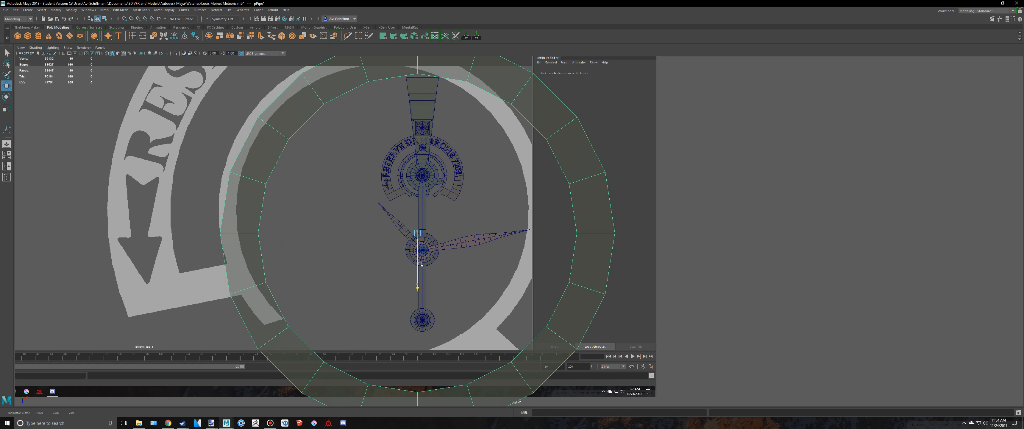
pyautogui.keyDown('alt'); pyautogui.moveTo(432, 87); pyautogui.dragTo(430, 202, button='middle'); pyautogui.keyUp('alt')
# - Select the end face of the bridge's wide arm and move it outward along Z past the large ring's outer rim
pyautogui.scroll(1, 430, 202)
pyautogui.scroll(1, 430, 202)
pyautogui.click(404, 196)
pyautogui.scroll(2, 351, 176)
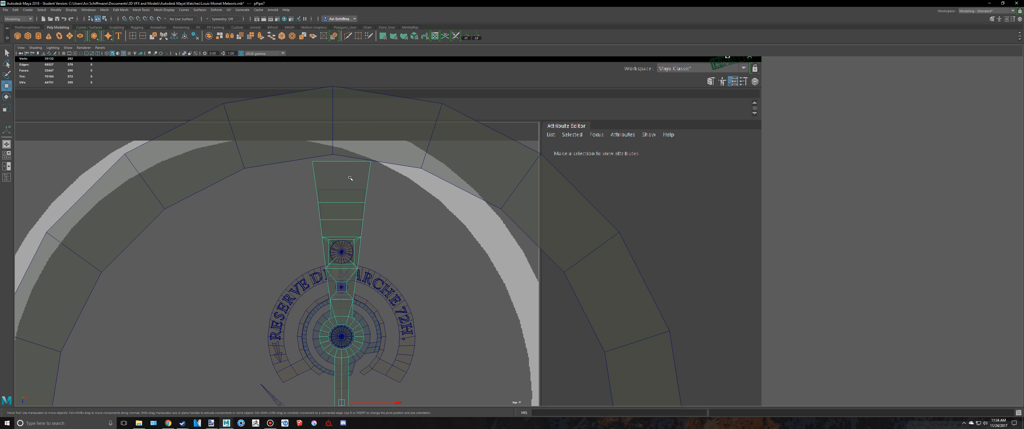
pyautogui.moveTo(350, 178); pyautogui.dragTo(351, 192, button='right')
pyautogui.moveTo(316, 155); pyautogui.dragTo(349, 164)
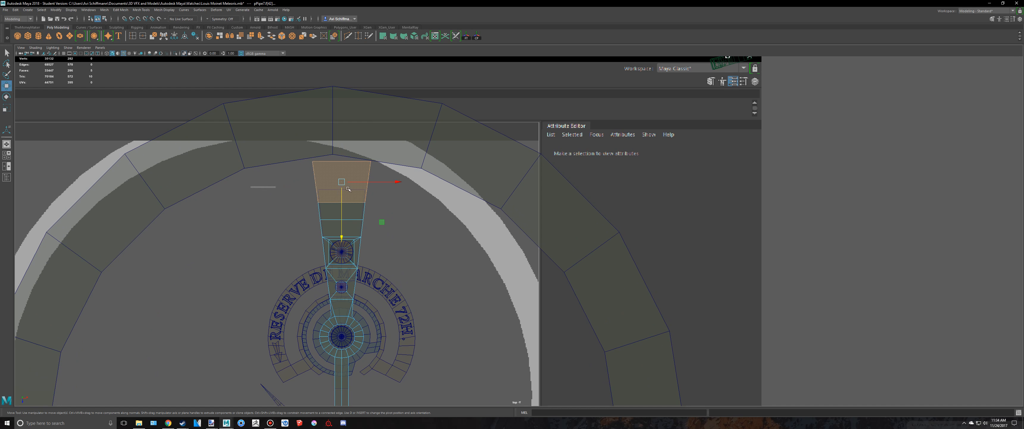
pyautogui.keyDown('alt'); pyautogui.moveTo(319, 140); pyautogui.dragTo(352, 201, button='middle'); pyautogui.keyUp('alt')
pyautogui.scroll(1, 353, 201)
pyautogui.moveTo(347, 262); pyautogui.dragTo(348, 262)
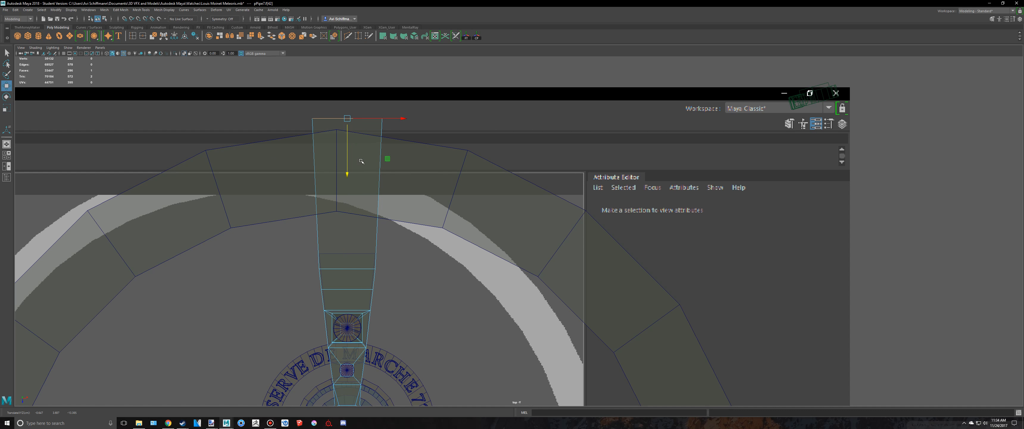
# - Widen the bridge's extended end face by scaling it and check its flare against the reference photo
pyautogui.moveTo(347, 119); pyautogui.dragTo(363, 121)
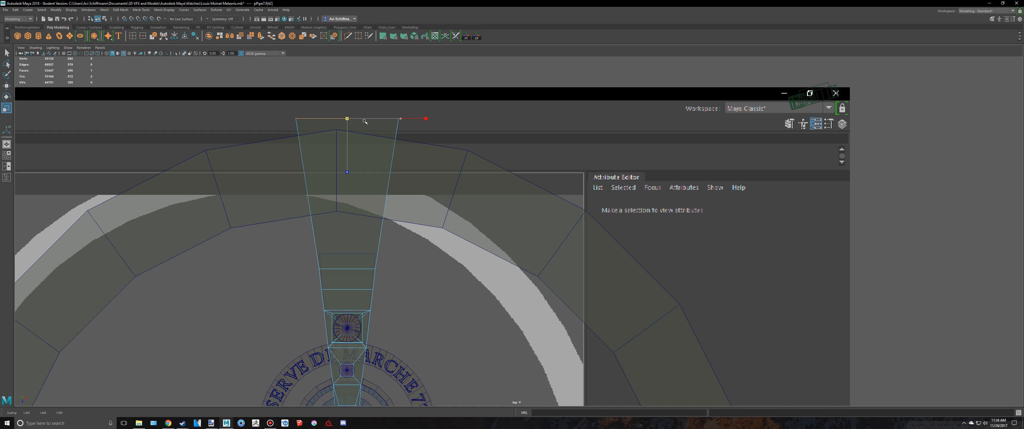
pyautogui.hotkey('alt', 'Tab')
pyautogui.scroll(-1, 410, 155)
pyautogui.scroll(3, 430, 153)
pyautogui.hotkey('alt', 'Tab')
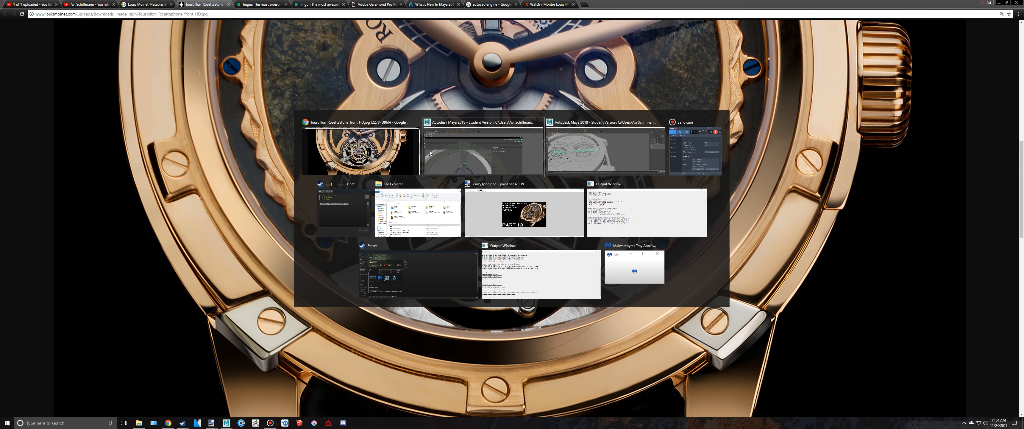
# - Examine the bezel ring and case edge where the bridge's wide end meets them in the reference watch model
pyautogui.hotkey('alt', 'Tab')
pyautogui.moveTo(500, 193)
pyautogui.keyDown('alt'); pyautogui.mouseDown()
pyautogui.moveTo(457, 179)
pyautogui.moveTo(507, 201)
pyautogui.mouseUp(); pyautogui.keyUp('alt')
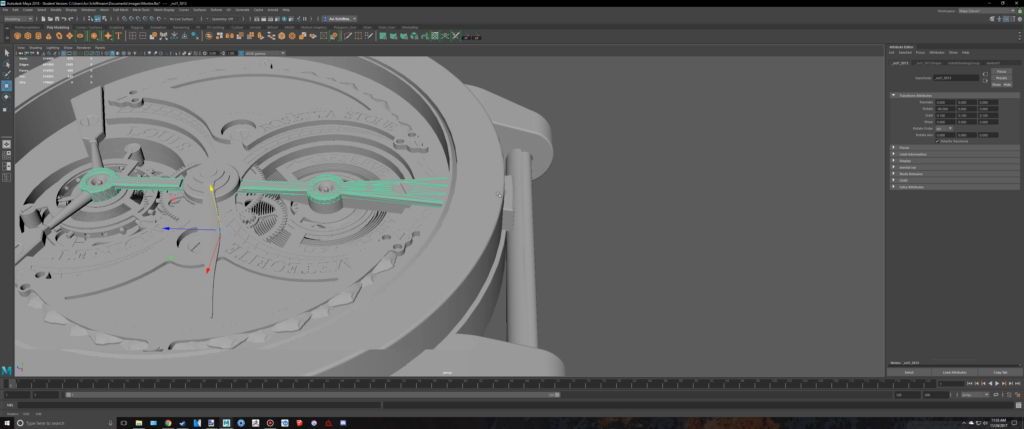
pyautogui.click(510, 205)
pyautogui.keyDown('alt'); pyautogui.moveTo(563, 229); pyautogui.dragTo(553, 243); pyautogui.keyUp('alt')
pyautogui.click(590, 238)
pyautogui.scroll(-5, 590, 237)
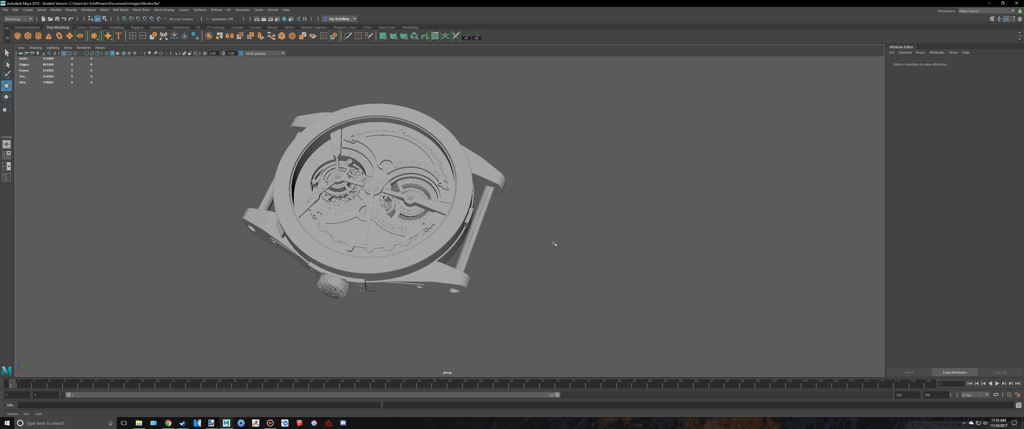
pyautogui.scroll(5, 554, 243)
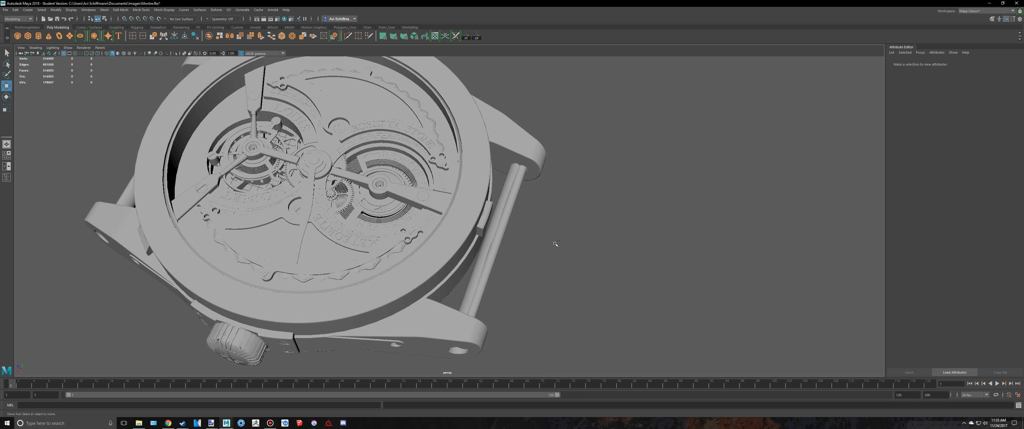
pyautogui.hotkey('ctrl', 'z')
pyautogui.hotkey('ctrl', 'z')
pyautogui.hotkey('ctrl', 'z')
pyautogui.hotkey('ctrl', 'z')
pyautogui.hotkey('ctrl', 'z')
pyautogui.hotkey('ctrl', 'z')
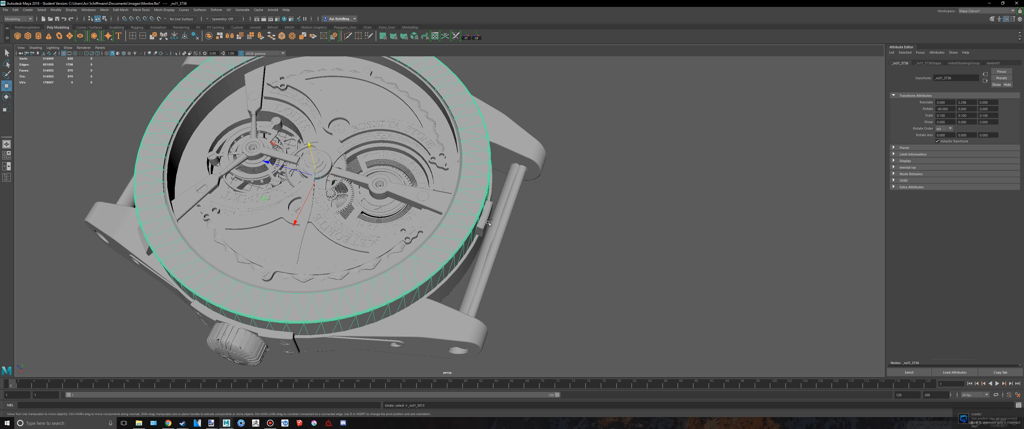
pyautogui.keyDown('alt'); pyautogui.moveTo(512, 235); pyautogui.dragTo(451, 195); pyautogui.keyUp('alt')
pyautogui.scroll(5, 532, 224)
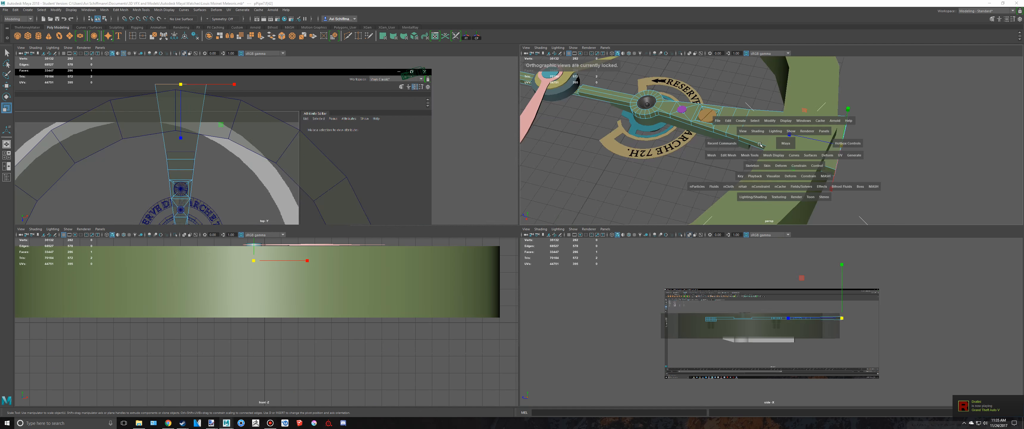
# - Fine-tune the large ring's height along Y beneath the bridge's wide arm, comparing it with the reference photo and watch model
pyautogui.press('space')
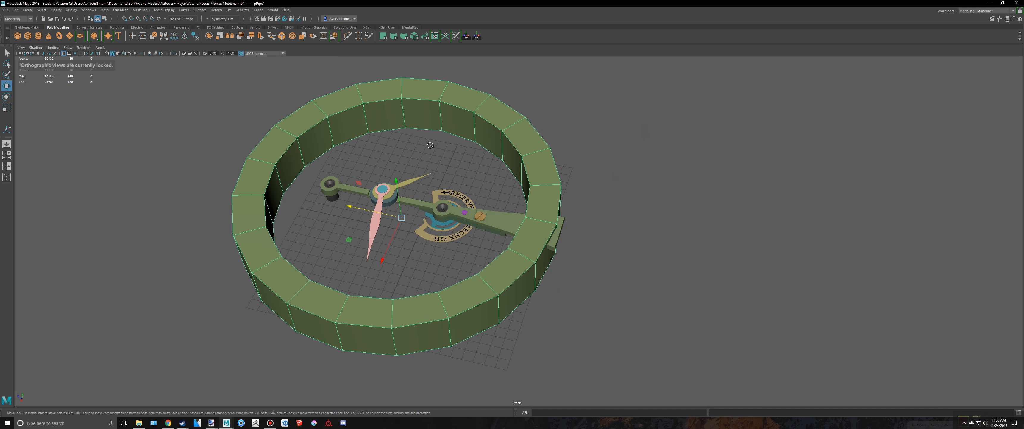
pyautogui.keyDown('alt'); pyautogui.moveTo(430, 145); pyautogui.dragTo(659, 181); pyautogui.keyUp('alt')
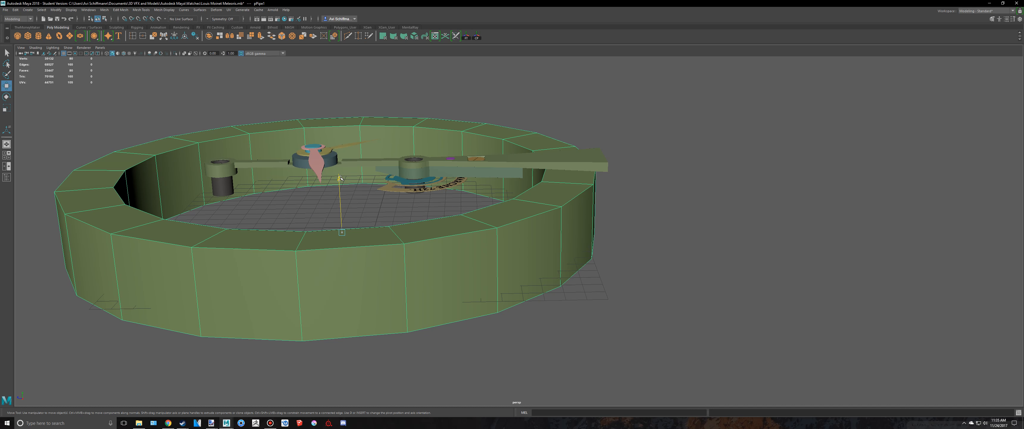
pyautogui.moveTo(340, 178); pyautogui.dragTo(339, 171)
pyautogui.hotkey('alt', 'Tab')
pyautogui.scroll(3, 528, 177)
pyautogui.hotkey('alt', 'Tab')
pyautogui.hotkey('alt', 'Tab')
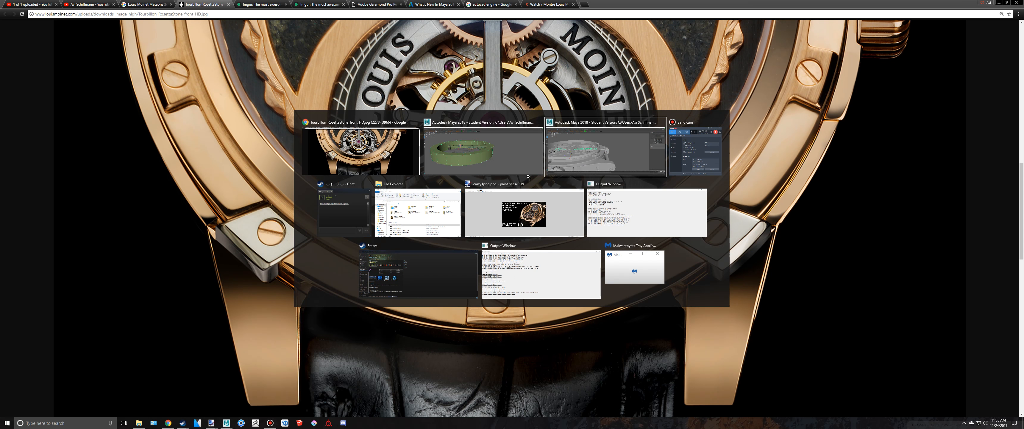
pyautogui.keyDown('alt'); pyautogui.moveTo(493, 175); pyautogui.dragTo(492, 192); pyautogui.keyUp('alt')
pyautogui.hotkey('alt', 'Tab')
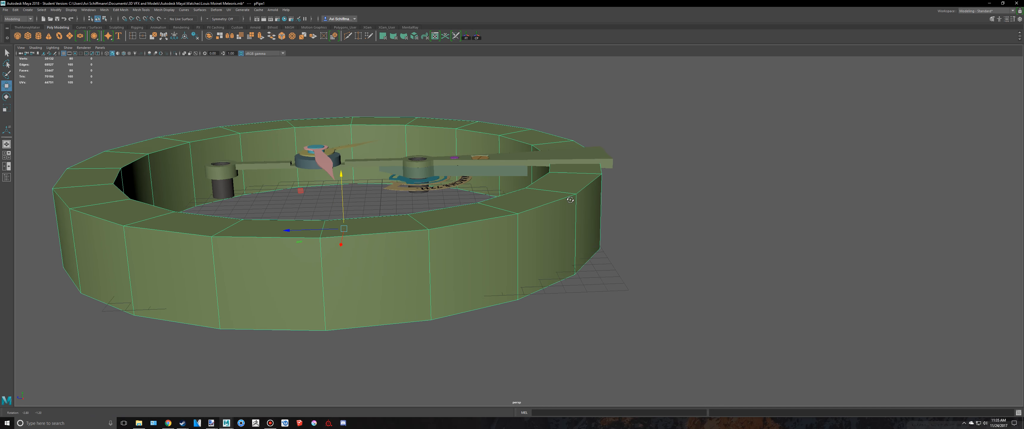
pyautogui.moveTo(347, 173)
pyautogui.mouseDown()
pyautogui.moveTo(346, 162)
pyautogui.moveTo(342, 178)
pyautogui.mouseUp()
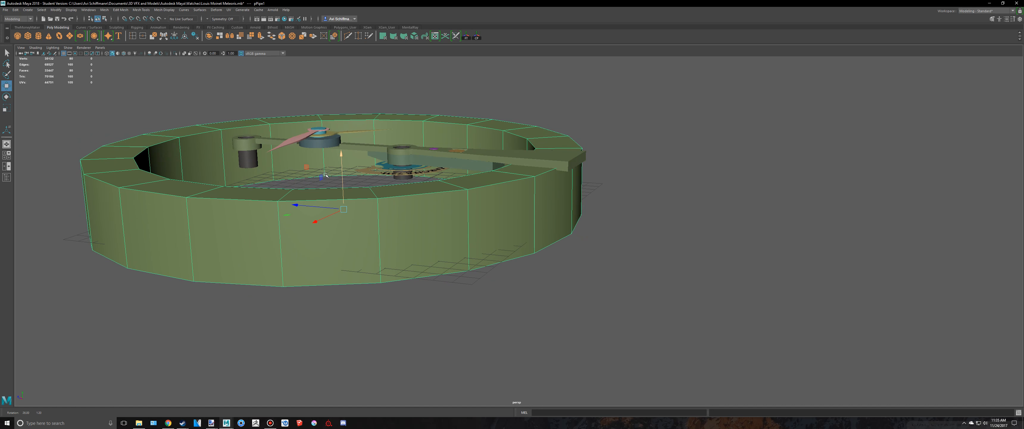
pyautogui.scroll(3, 343, 178)
pyautogui.hotkey('alt', 'Tab')
pyautogui.hotkey('alt', 'Tab')
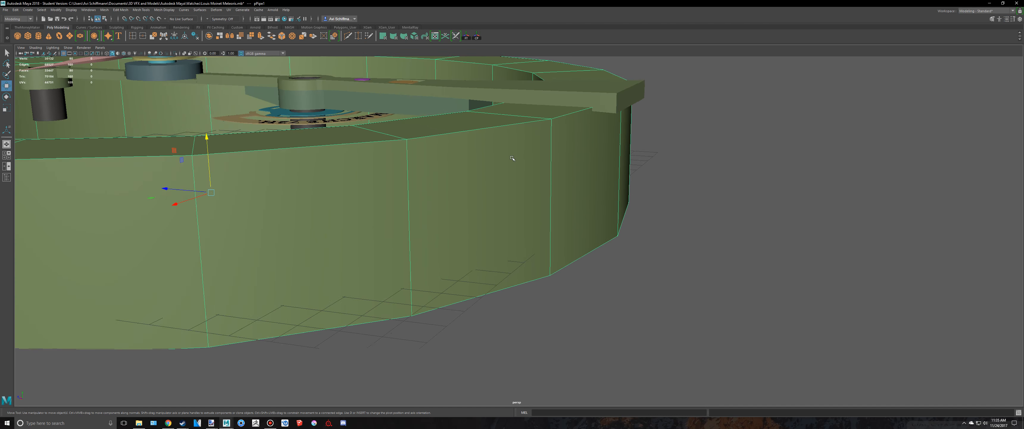
# - Extend the lower bridge piece's end face outward along Z slightly past the upper piece's end, checking the reference photo
pyautogui.keyDown('alt'); pyautogui.moveTo(513, 159); pyautogui.dragTo(274, 172); pyautogui.keyUp('alt')
pyautogui.click(462, 144)
pyautogui.press('space')
pyautogui.press('space')
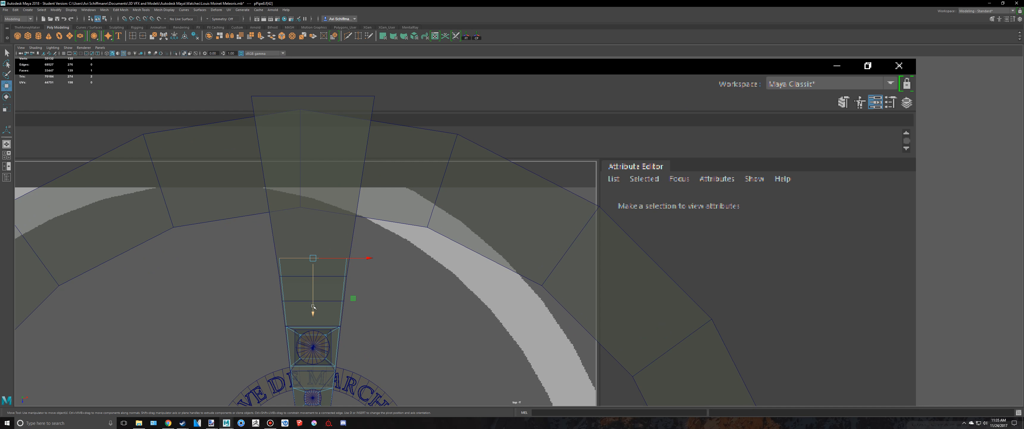
pyautogui.moveTo(313, 307); pyautogui.dragTo(316, 185)
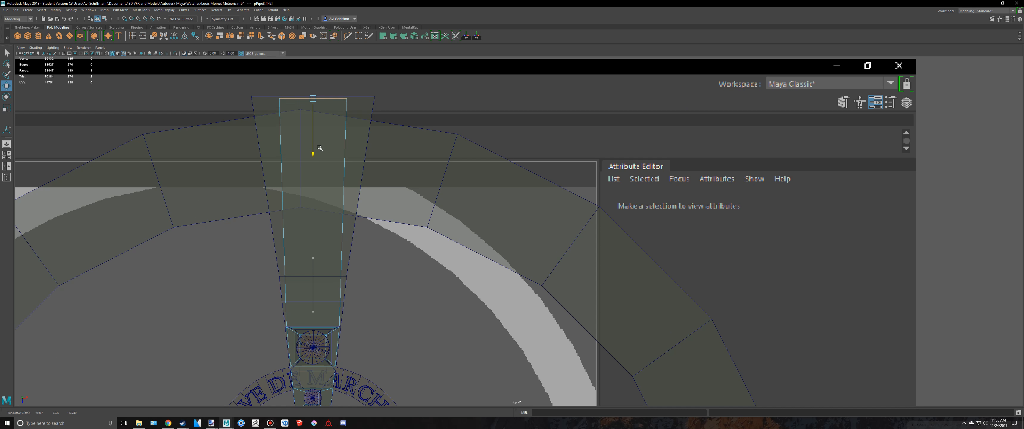
pyautogui.hotkey('alt', 'Tab')
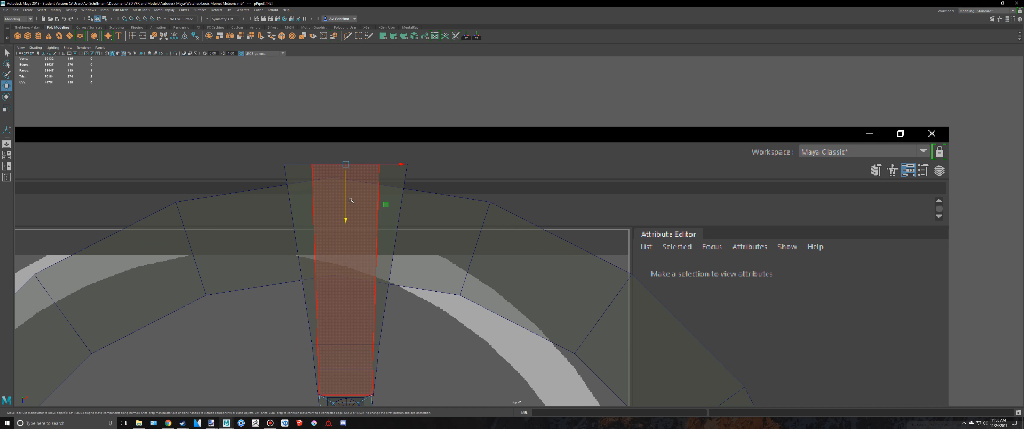
pyautogui.moveTo(345, 216); pyautogui.dragTo(347, 190)
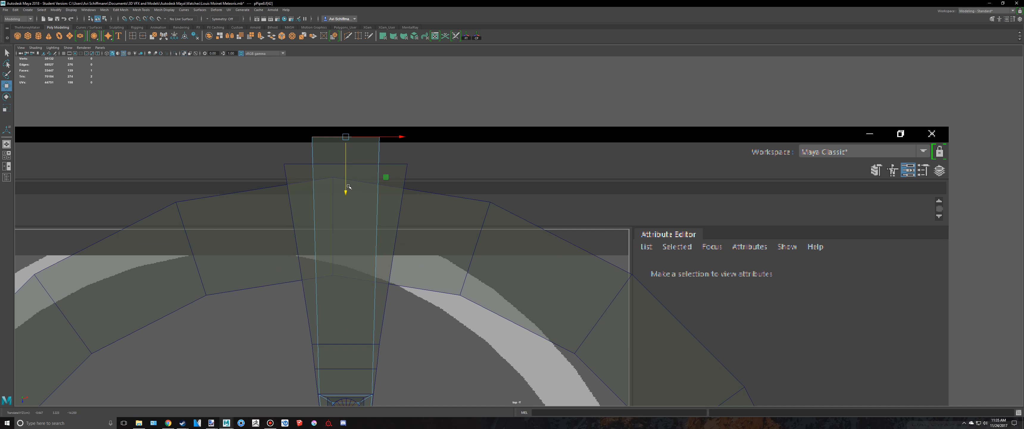
pyautogui.hotkey('alt', 'Tab')
pyautogui.hotkey('alt', 'Tab')
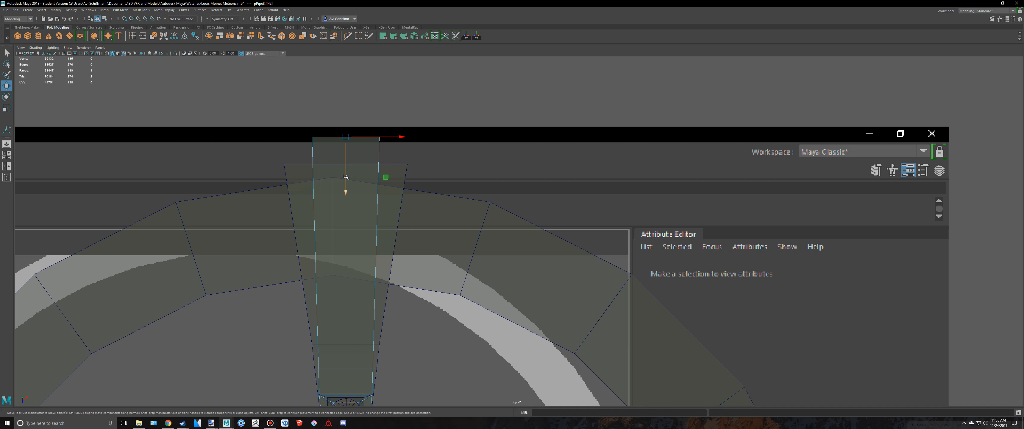
# - Widen the lower bridge piece's end face by scaling along X so its sides follow the upper piece's flare
pyautogui.press('r')
pyautogui.moveTo(348, 175); pyautogui.dragTo(382, 148)
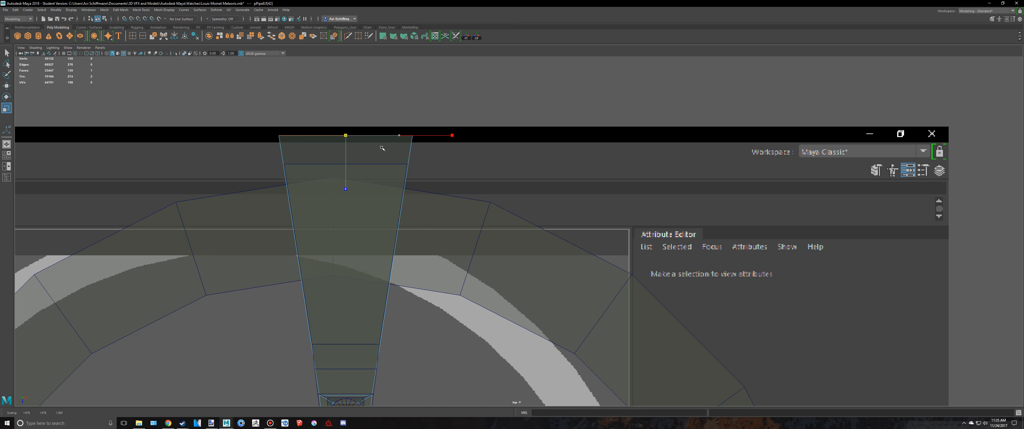
pyautogui.keyDown('alt'); pyautogui.moveTo(449, 222); pyautogui.dragTo(471, 97, button='middle'); pyautogui.keyUp('alt')
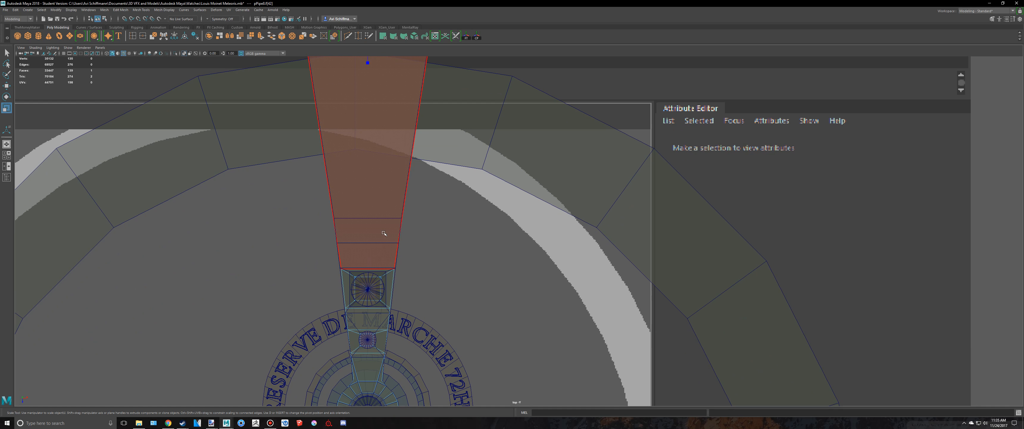
pyautogui.keyDown('alt'); pyautogui.moveTo(632, 142); pyautogui.dragTo(594, 144, button='right'); pyautogui.keyUp('alt')
pyautogui.keyDown('alt'); pyautogui.moveTo(684, 82); pyautogui.dragTo(692, 159, button='middle'); pyautogui.keyUp('alt')
pyautogui.press('space')
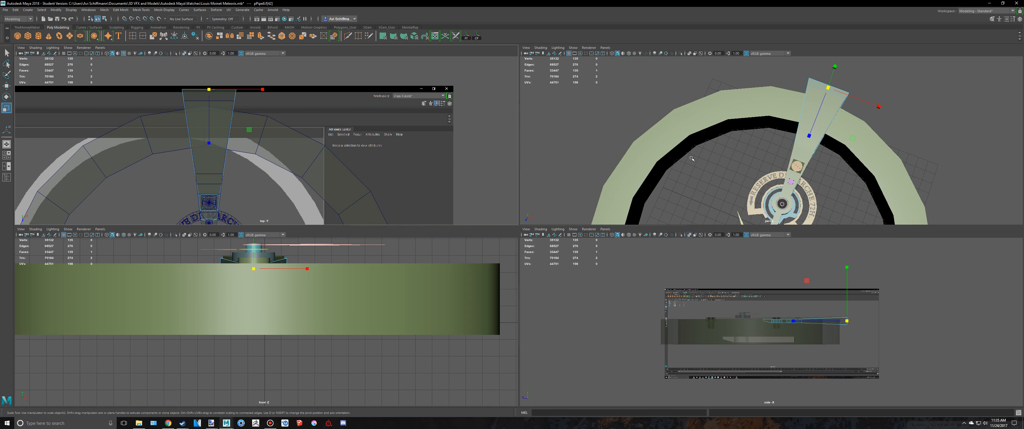
pyautogui.press('space')
pyautogui.keyDown('alt'); pyautogui.moveTo(757, 197); pyautogui.dragTo(624, 176); pyautogui.keyUp('alt')
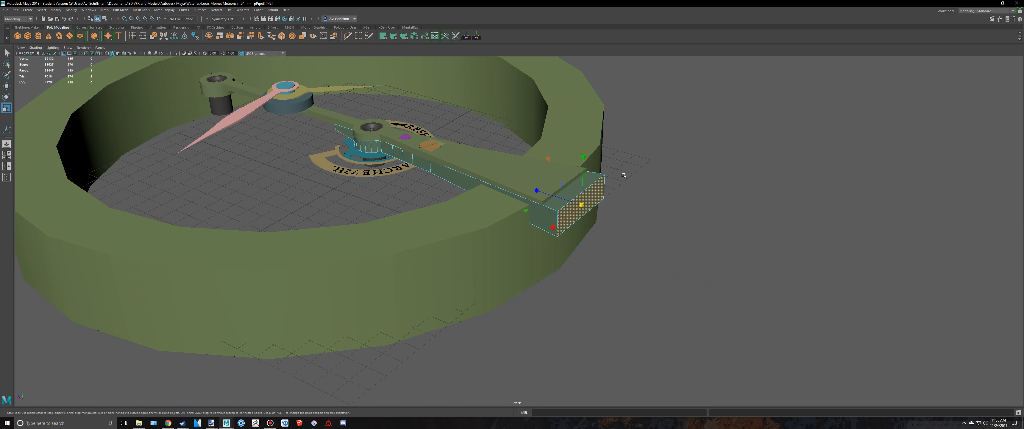
# - Move the upper bridge piece's end face outward along Z to line up with the lower piece's end and widen it to match
pyautogui.press('q')
pyautogui.moveTo(558, 181); pyautogui.dragTo(557, 196, button='right')
pyautogui.press('space')
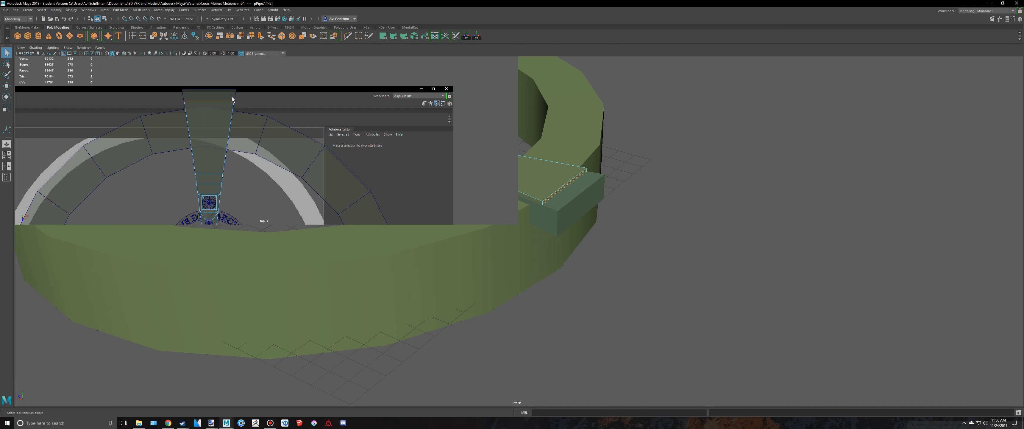
pyautogui.press('space')
pyautogui.scroll(2, 372, 153)
pyautogui.press('w')
pyautogui.moveTo(385, 191); pyautogui.dragTo(387, 169)
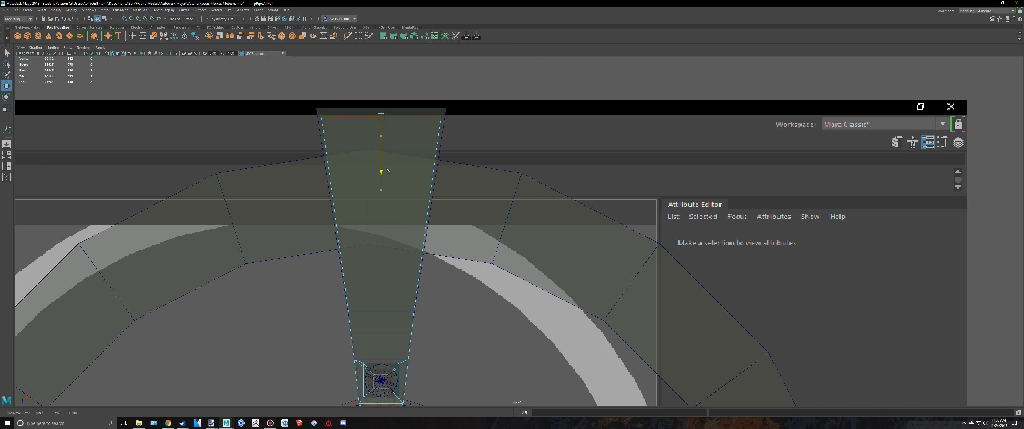
pyautogui.press('r')
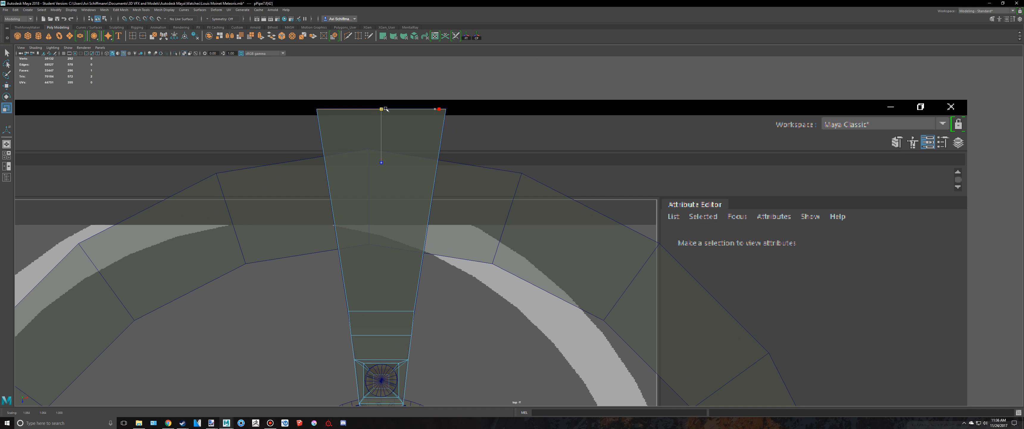
pyautogui.press('space')
pyautogui.press('space')
pyautogui.scroll(-3, 655, 175)
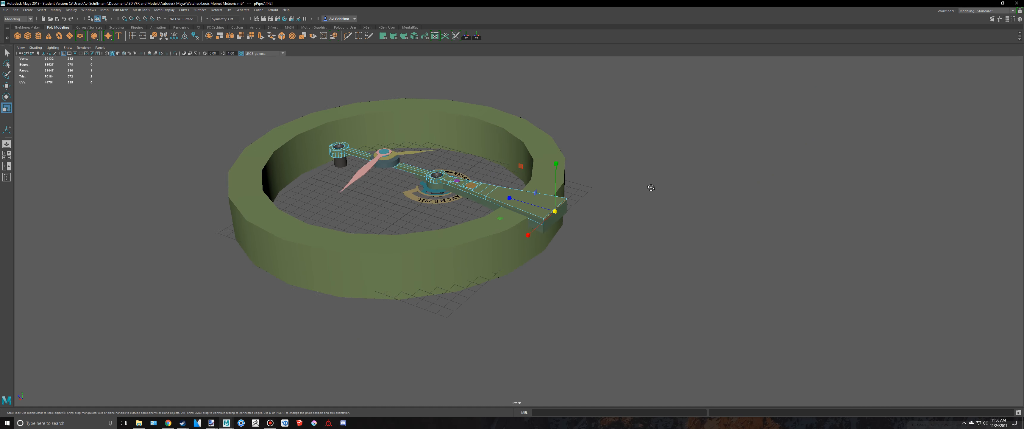
pyautogui.keyDown('alt'); pyautogui.moveTo(649, 186); pyautogui.dragTo(670, 179); pyautogui.keyUp('alt')
pyautogui.press('q')
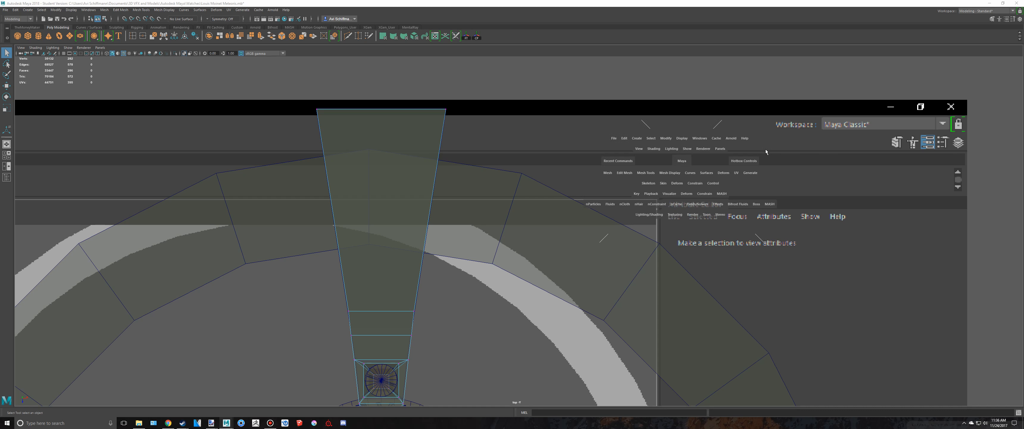
pyautogui.press('space')
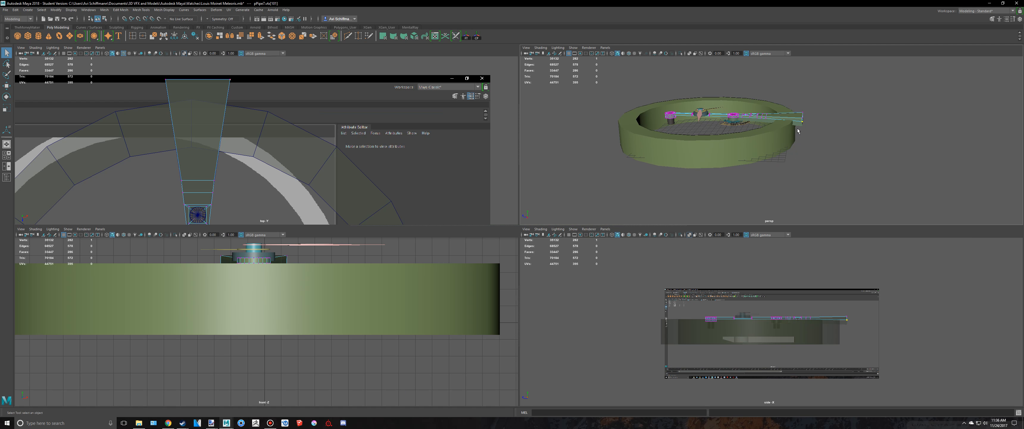
pyautogui.keyDown('alt'); pyautogui.moveTo(797, 131); pyautogui.dragTo(857, 134, button='right'); pyautogui.keyUp('alt')
pyautogui.keyDown('alt'); pyautogui.moveTo(857, 134); pyautogui.dragTo(842, 139); pyautogui.keyUp('alt')
pyautogui.click(841, 124)
pyautogui.rightClick(840, 123)
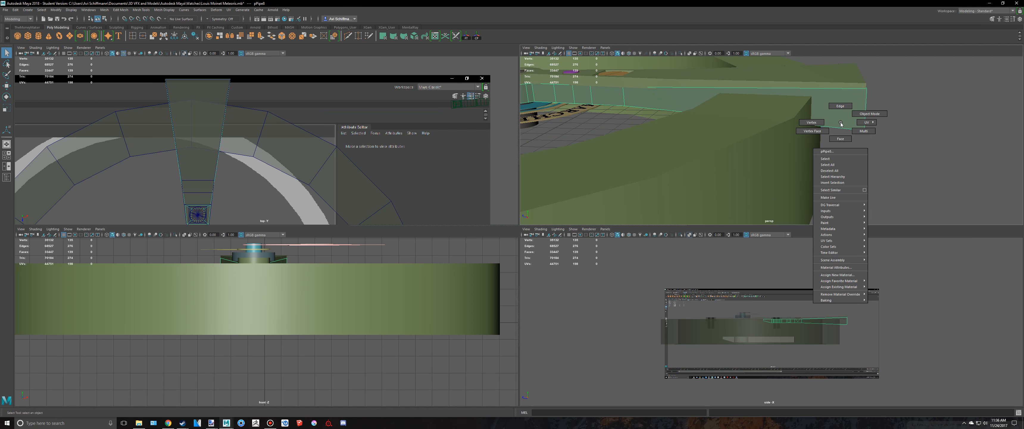
pyautogui.click(841, 105)
pyautogui.keyDown('alt'); pyautogui.moveTo(852, 76); pyautogui.dragTo(807, 139); pyautogui.keyUp('alt')
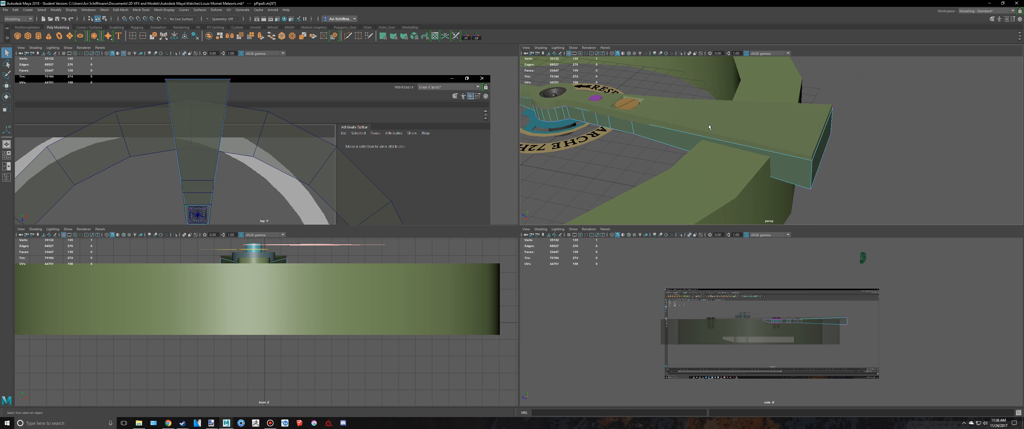
# - Try to raise the whole upper bridge piece along Y
pyautogui.moveTo(797, 128); pyautogui.dragTo(827, 116, button='right')
pyautogui.click(796, 127)
pyautogui.scroll(-4, 775, 135)
pyautogui.press('w')
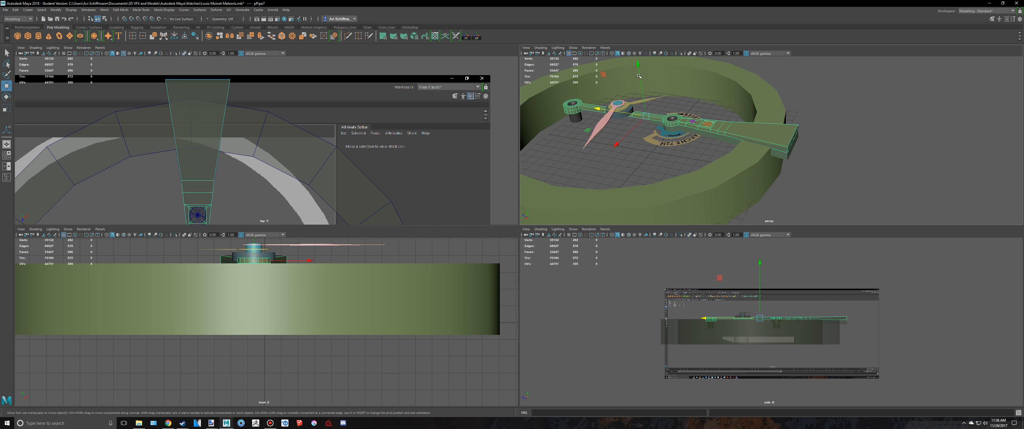
pyautogui.moveTo(639, 64); pyautogui.dragTo(642, 55)
# - Select the four corner vertices at the wide end of the upper bridge piece
pyautogui.moveTo(772, 133); pyautogui.dragTo(744, 134, button='right')
pyautogui.click(787, 150)
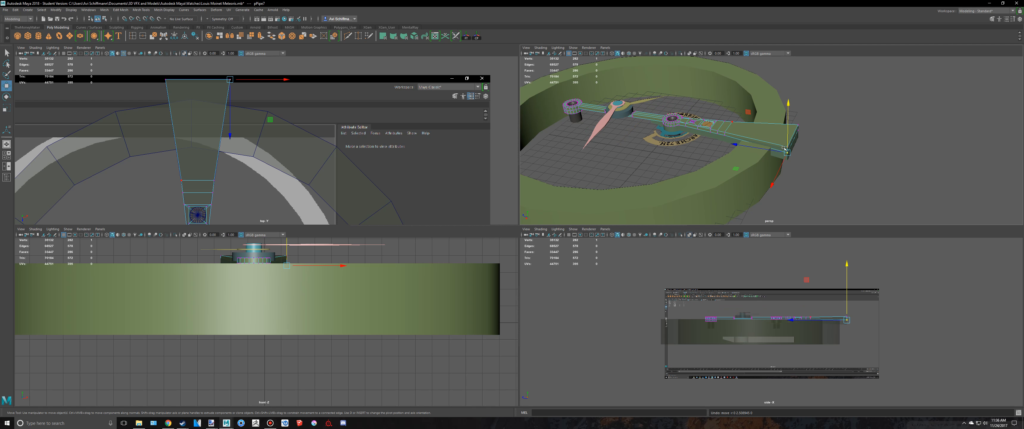
pyautogui.moveTo(806, 159)
pyautogui.keyDown('alt'); pyautogui.mouseDown()
pyautogui.moveTo(815, 156)
pyautogui.moveTo(799, 151)
pyautogui.mouseUp(); pyautogui.keyUp('alt')
pyautogui.press('space')
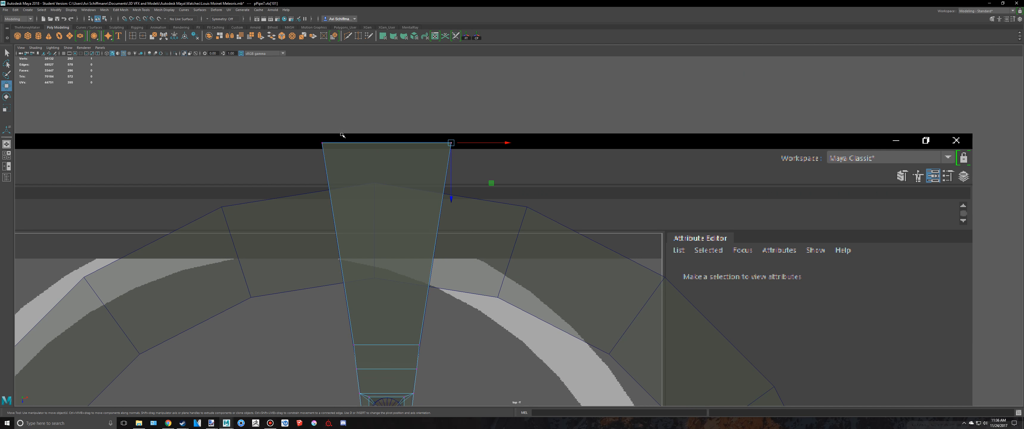
pyautogui.scroll(-1, 474, 189)
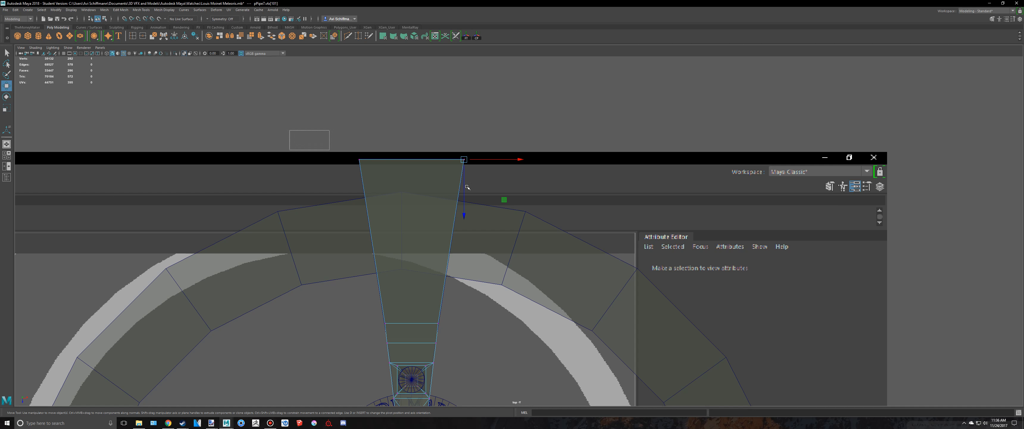
pyautogui.moveTo(467, 187); pyautogui.dragTo(616, 210)
pyautogui.press('space')
pyautogui.scroll(3, 819, 149)
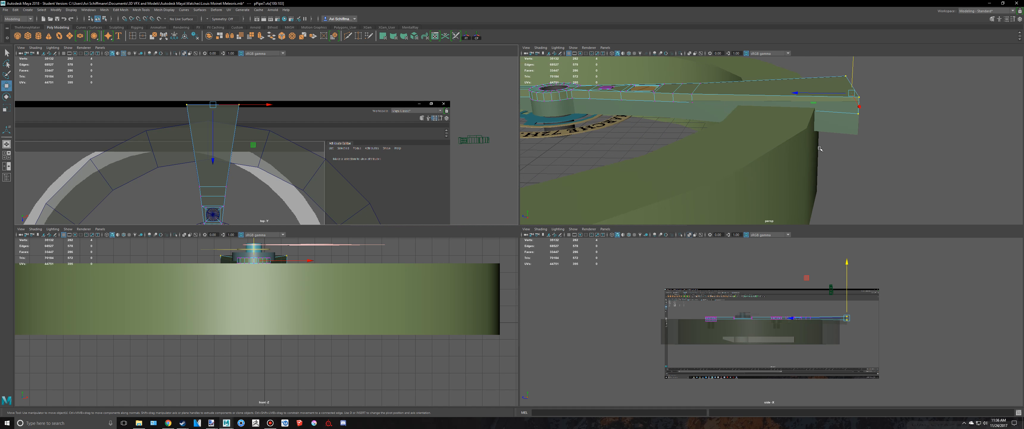
pyautogui.keyDown('alt'); pyautogui.moveTo(819, 149); pyautogui.dragTo(686, 128); pyautogui.keyUp('alt')
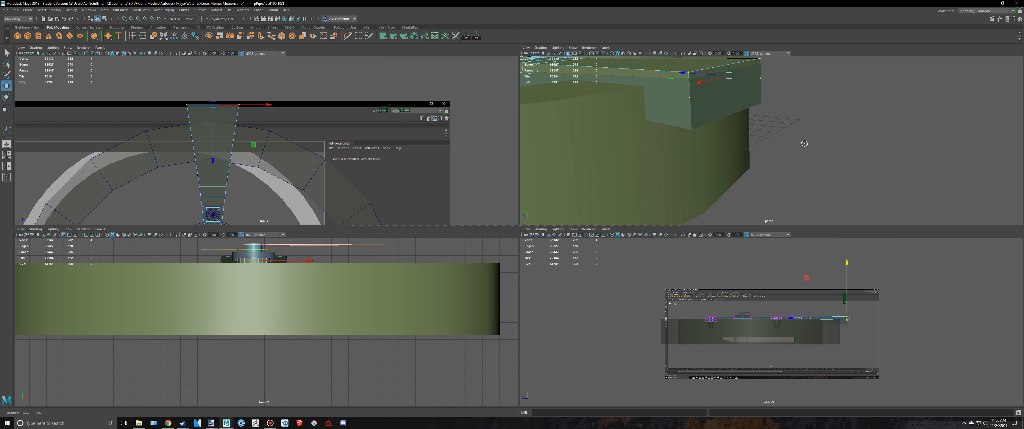
pyautogui.click(686, 128)
pyautogui.moveTo(690, 124); pyautogui.dragTo(660, 124, button='right')
pyautogui.keyDown('alt'); pyautogui.moveTo(688, 64); pyautogui.dragTo(701, 93, button='middle'); pyautogui.keyUp('alt')
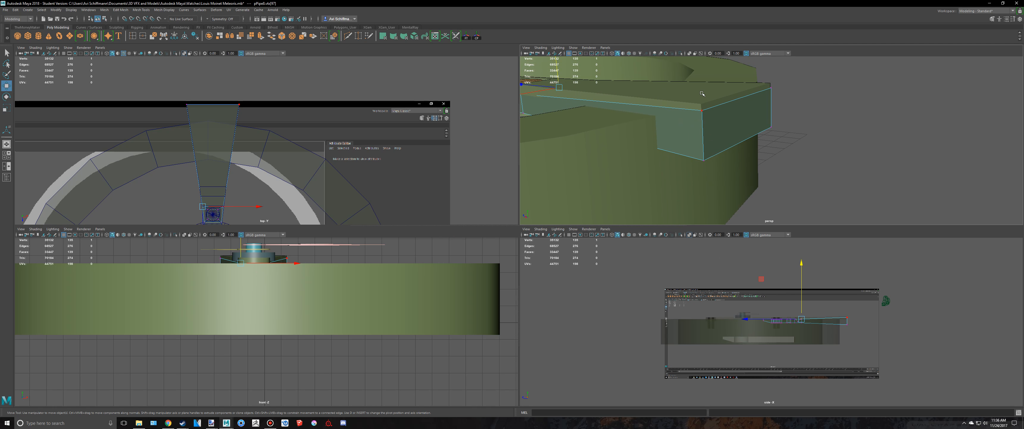
pyautogui.keyDown('shift'); pyautogui.click(697, 93); pyautogui.keyUp('shift')
pyautogui.scroll(-5, 695, 119)
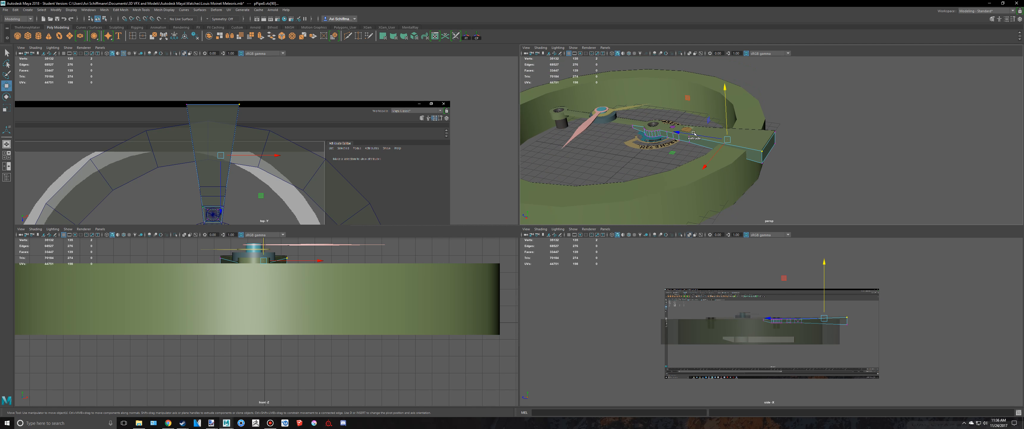
# - Move the wide-end vertices of both bridge pieces outward together along Z and scale them up to continue the flare
pyautogui.click(622, 122)
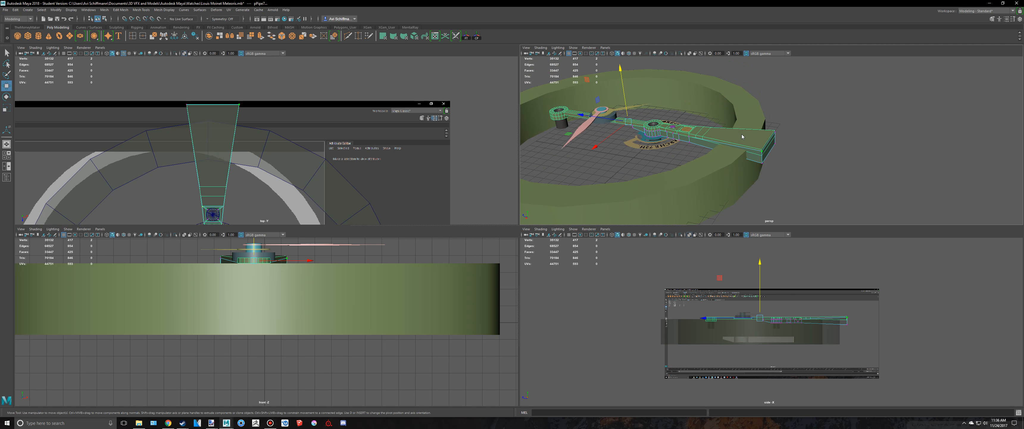
pyautogui.moveTo(742, 136); pyautogui.dragTo(711, 136, button='right')
pyautogui.keyDown('alt'); pyautogui.moveTo(765, 195); pyautogui.dragTo(801, 174); pyautogui.keyUp('alt')
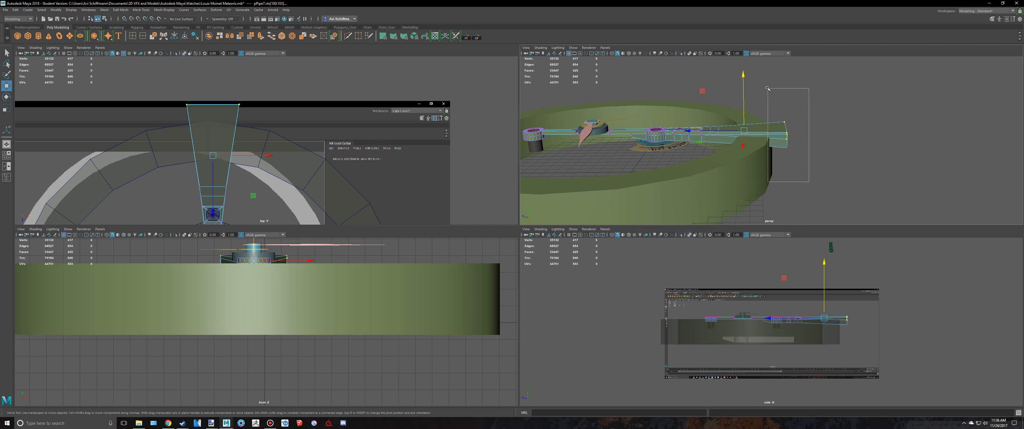
pyautogui.moveTo(768, 88); pyautogui.dragTo(768, 87)
pyautogui.keyDown('alt'); pyautogui.moveTo(792, 157); pyautogui.dragTo(811, 142); pyautogui.keyUp('alt')
pyautogui.press('space')
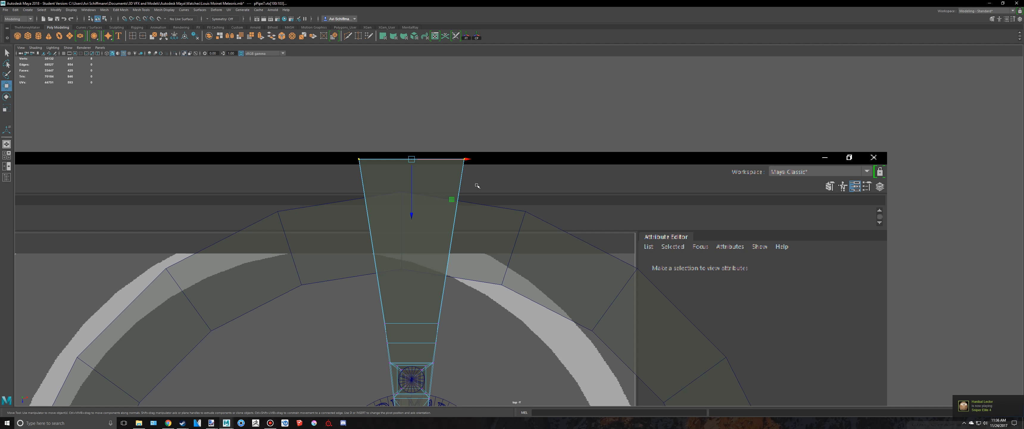
pyautogui.moveTo(527, 211); pyautogui.dragTo(243, 114)
pyautogui.moveTo(411, 209); pyautogui.dragTo(411, 191)
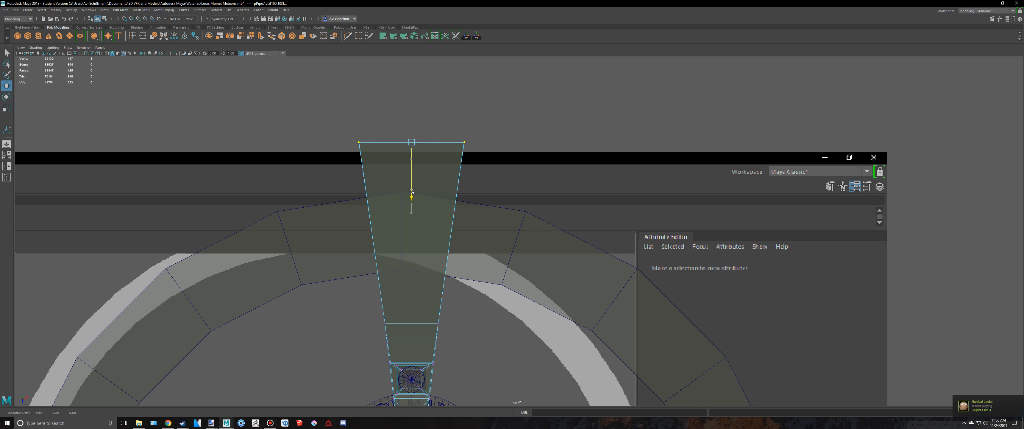
pyautogui.press('r')
pyautogui.moveTo(411, 142); pyautogui.dragTo(417, 145)
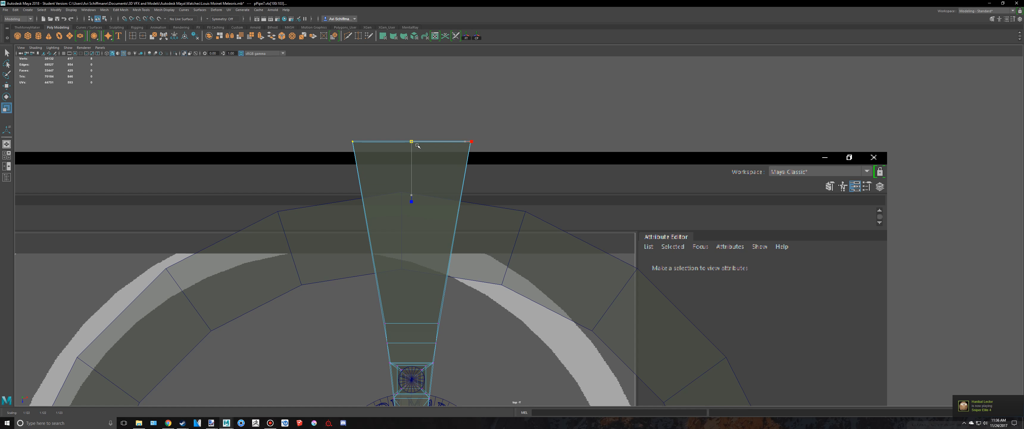
# - Compare the extended bridge end with the same bridge on the reference watch model
pyautogui.hotkey('alt', 'Tab')
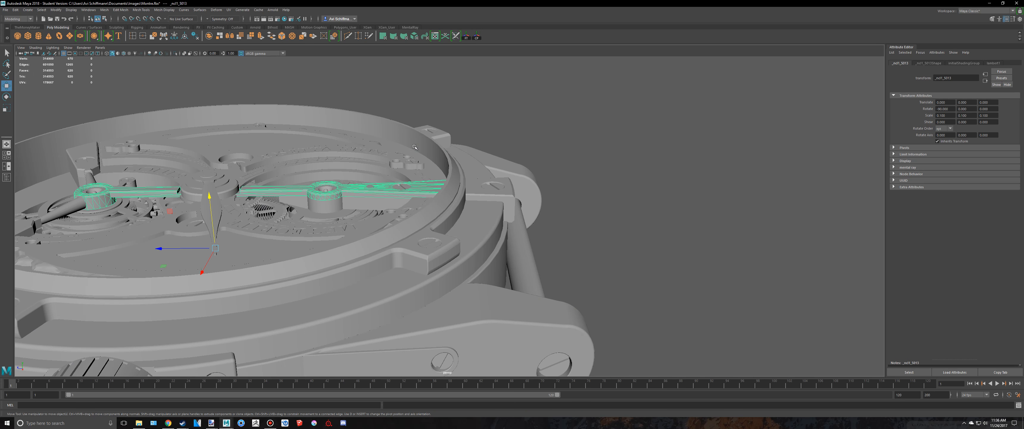
pyautogui.hotkey('alt', 'Tab')
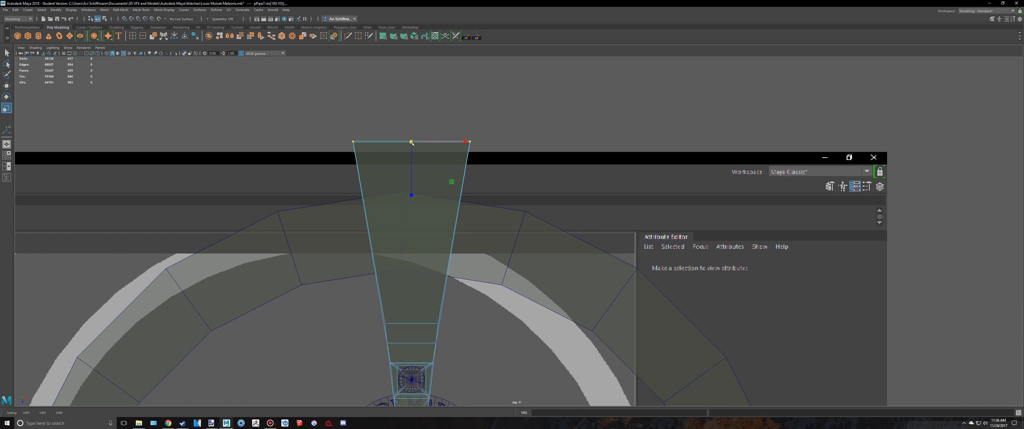
pyautogui.press('space')
pyautogui.press('space')
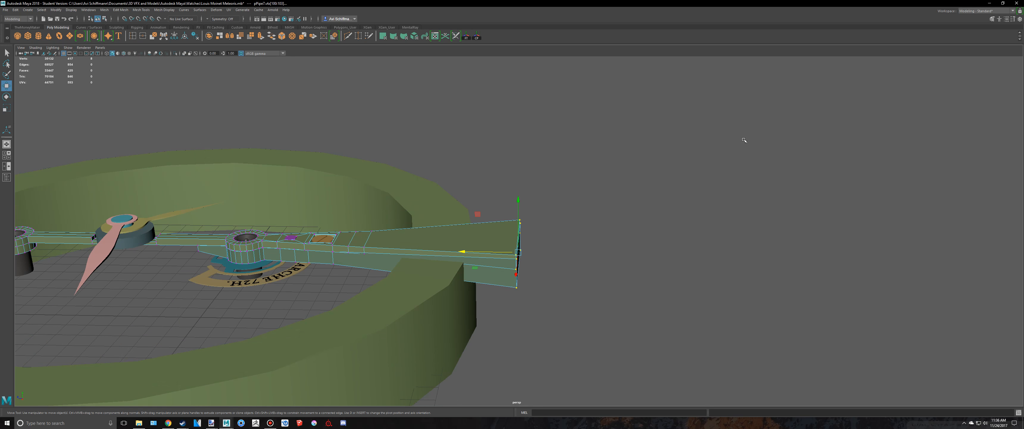
pyautogui.keyDown('alt'); pyautogui.moveTo(743, 140); pyautogui.dragTo(460, 245); pyautogui.keyUp('alt')
pyautogui.press('q')
pyautogui.rightClick(546, 225)
pyautogui.rightClick(460, 245)
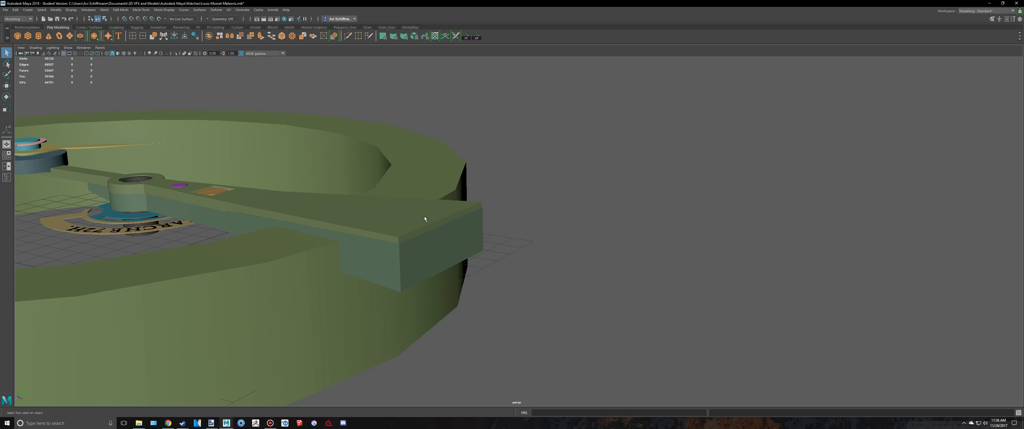
pyautogui.hotkey('alt', 'Tab')
pyautogui.moveTo(541, 189)
pyautogui.keyDown('alt'); pyautogui.mouseDown()
pyautogui.moveTo(576, 164)
pyautogui.moveTo(568, 131)
pyautogui.moveTo(554, 188)
pyautogui.mouseUp(); pyautogui.keyUp('alt')
pyautogui.click(555, 189)
pyautogui.hotkey('alt', 'Tab')
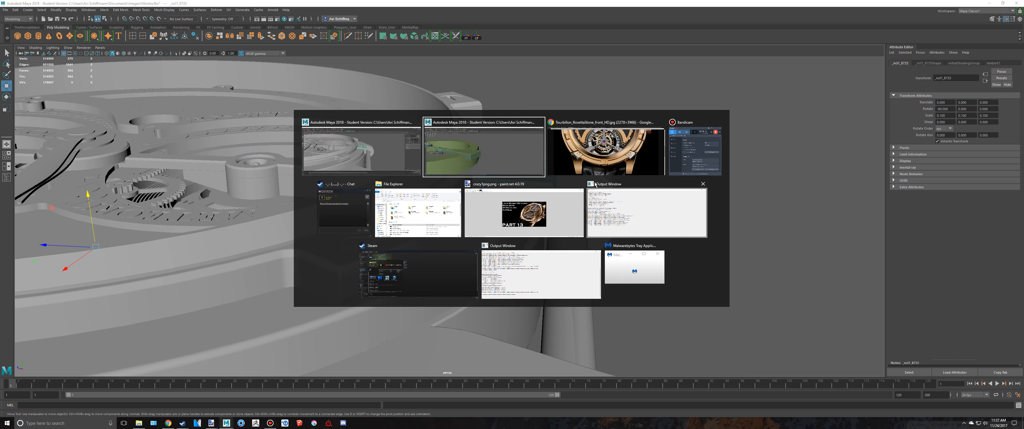
# - Nudge the upper bridge piece's end face slightly outward along Z, past the lower piece's end
pyautogui.moveTo(468, 248); pyautogui.dragTo(469, 267, button='right')
pyautogui.click(459, 264)
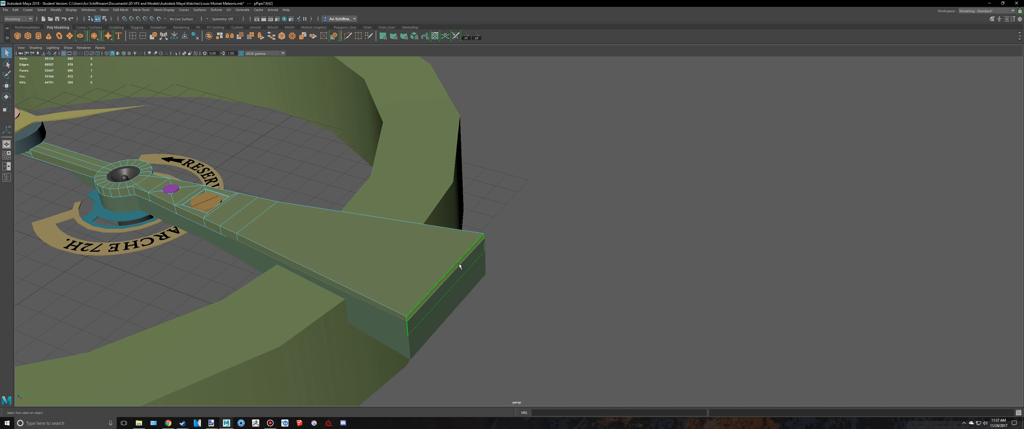
pyautogui.press('f')
pyautogui.scroll(-3, 480, 242)
pyautogui.keyDown('alt'); pyautogui.moveTo(480, 243); pyautogui.dragTo(512, 238); pyautogui.keyUp('alt')
pyautogui.press('w')
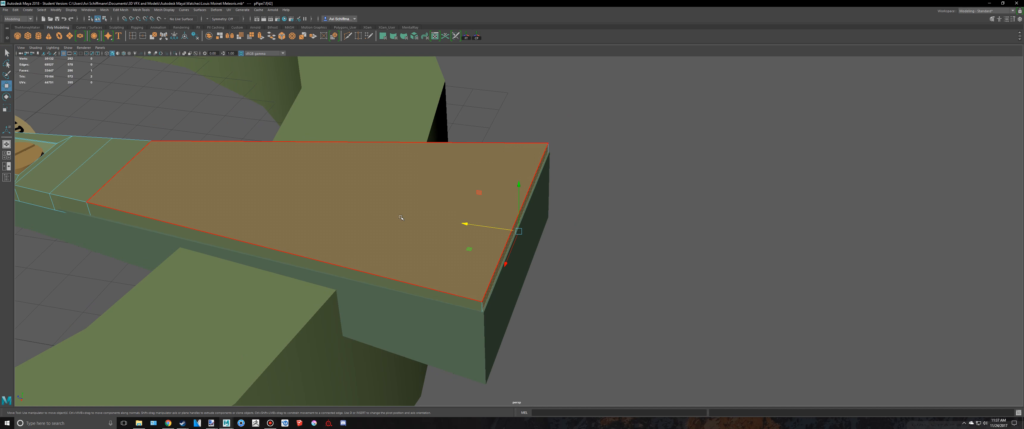
pyautogui.moveTo(465, 223); pyautogui.dragTo(469, 225, button='middle')
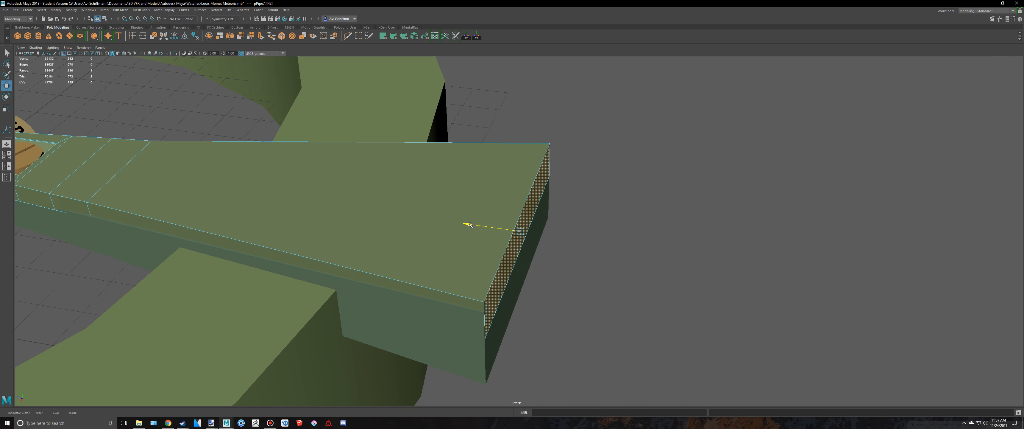
# - Raise the bottom vertices at the wide end of the lower bridge piece along Y until the underside is nearly level
pyautogui.keyDown('alt'); pyautogui.moveTo(469, 225); pyautogui.dragTo(499, 274); pyautogui.keyUp('alt')
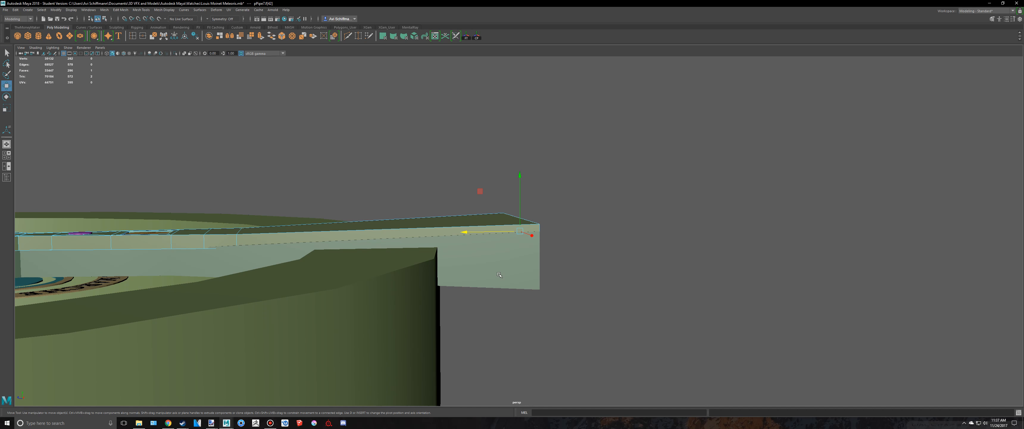
pyautogui.click(499, 274)
pyautogui.scroll(-3, 499, 275)
pyautogui.press('space')
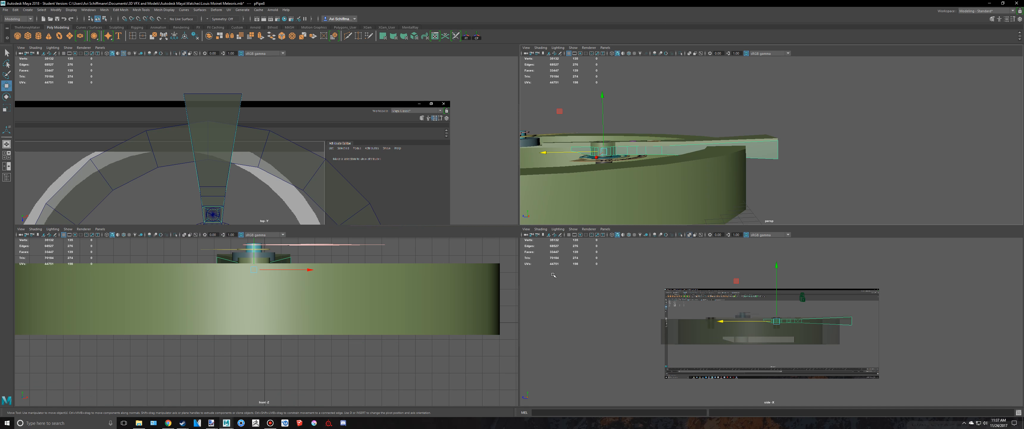
pyautogui.press('space')
pyautogui.scroll(6, 716, 294)
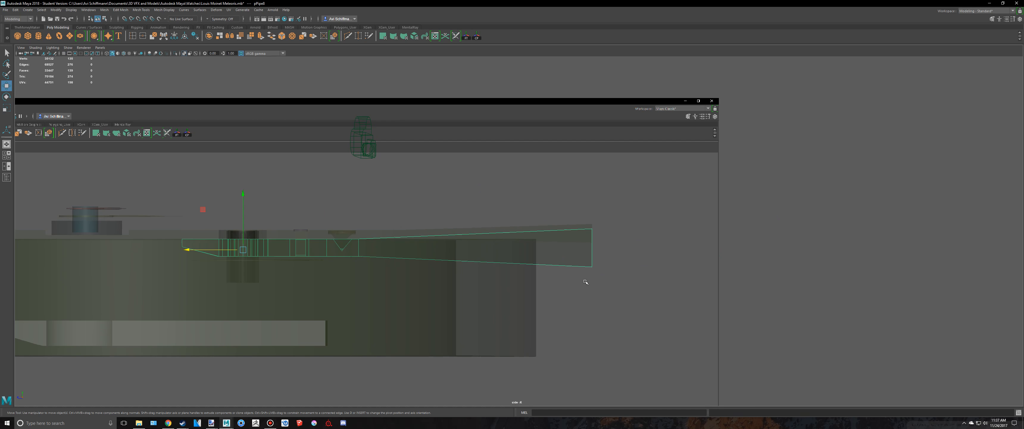
pyautogui.rightClick(599, 222)
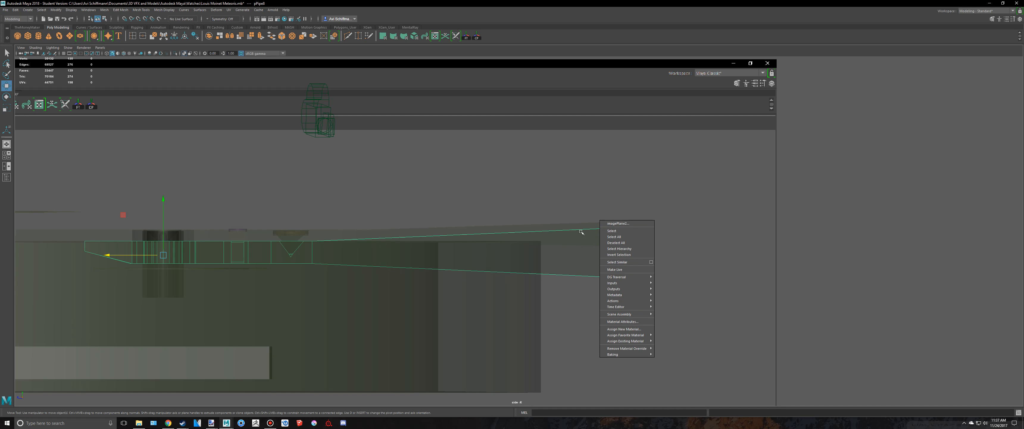
pyautogui.moveTo(575, 235); pyautogui.dragTo(546, 236, button='right')
pyautogui.moveTo(673, 327); pyautogui.dragTo(384, 255)
pyautogui.moveTo(613, 221); pyautogui.dragTo(616, 207)
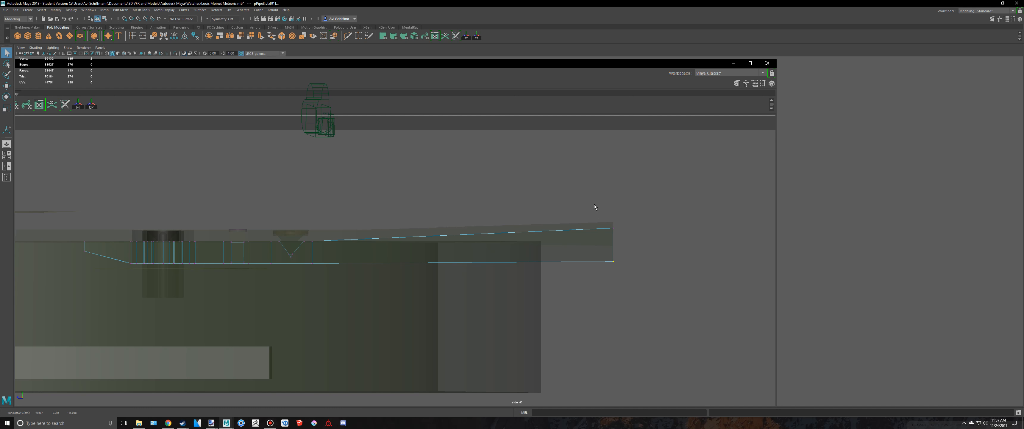
# - Lower the top vertices at the lower bridge piece's wide end and flatten its whole top vertex row by scaling along Y
pyautogui.press('w')
pyautogui.moveTo(614, 170); pyautogui.dragTo(614, 179)
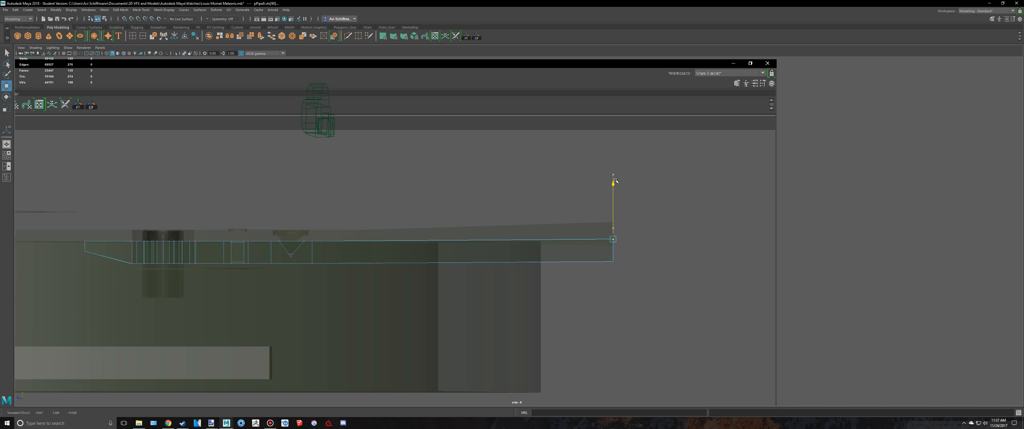
pyautogui.moveTo(84, 210); pyautogui.dragTo(742, 246)
pyautogui.moveTo(348, 190); pyautogui.dragTo(350, 211)
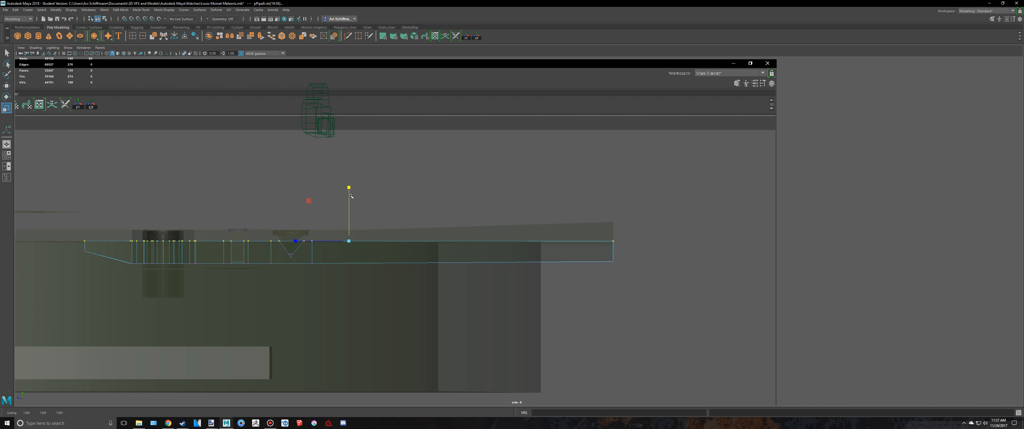
# - Flatten the bottom vertex row of the lower bridge piece into one level line by scaling along Y
pyautogui.press('w')
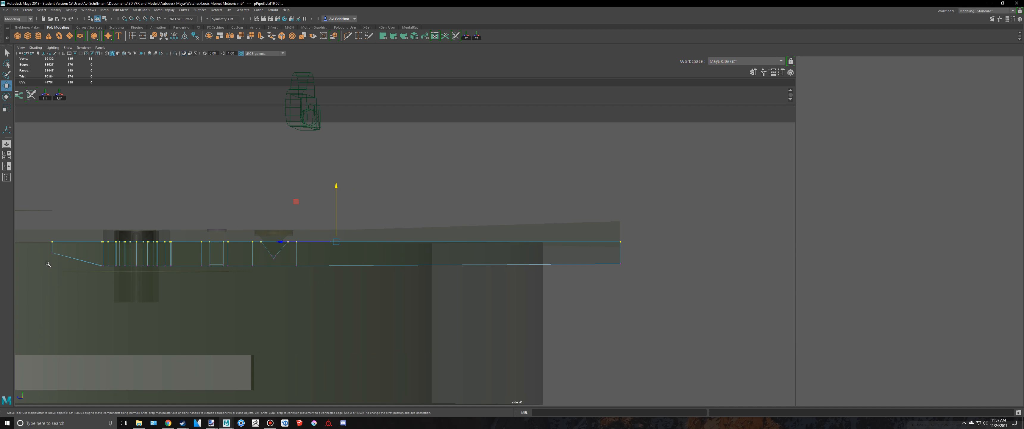
pyautogui.moveTo(147, 288); pyautogui.dragTo(717, 382)
pyautogui.moveTo(365, 211); pyautogui.dragTo(367, 243)
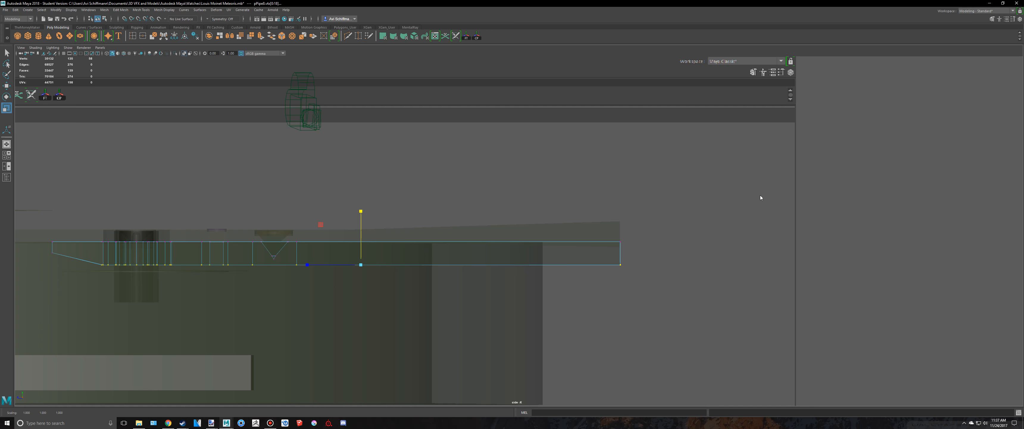
pyautogui.press('space')
pyautogui.press('space')
pyautogui.keyDown('alt'); pyautogui.moveTo(713, 178); pyautogui.dragTo(584, 181); pyautogui.keyUp('alt')
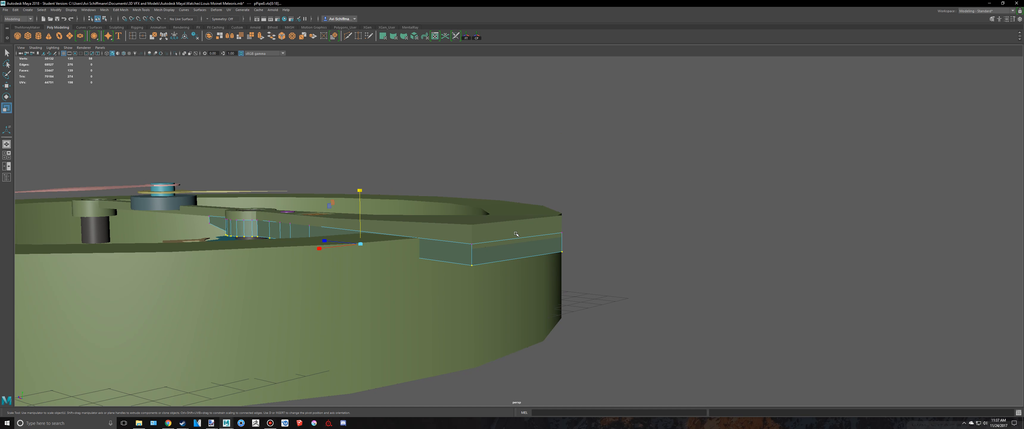